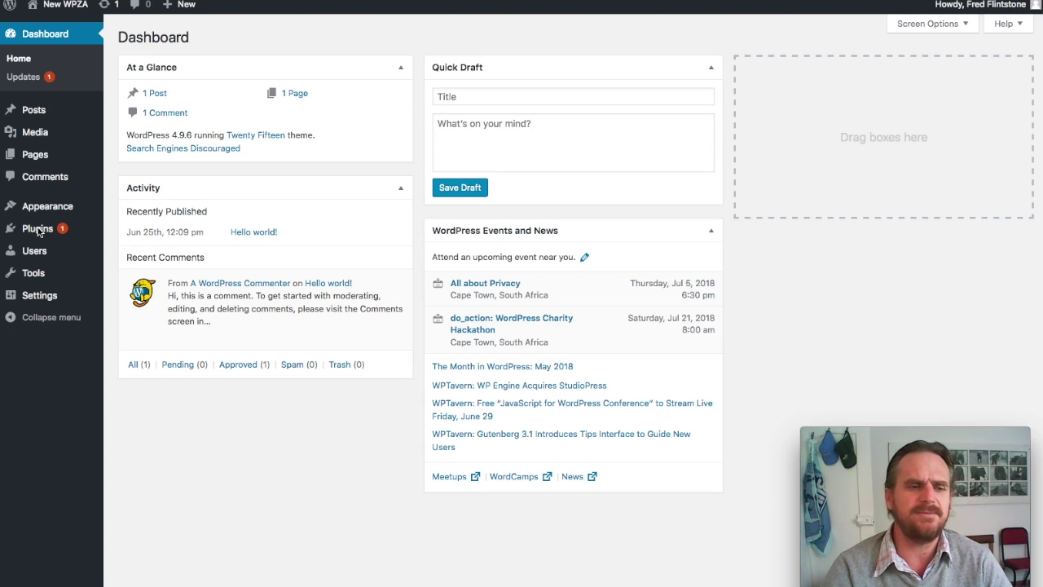
- Delete the Hello Dolly plugin from Installed Plugins, leaving only Akismet Anti-Spam
mouse_move(40, 236)
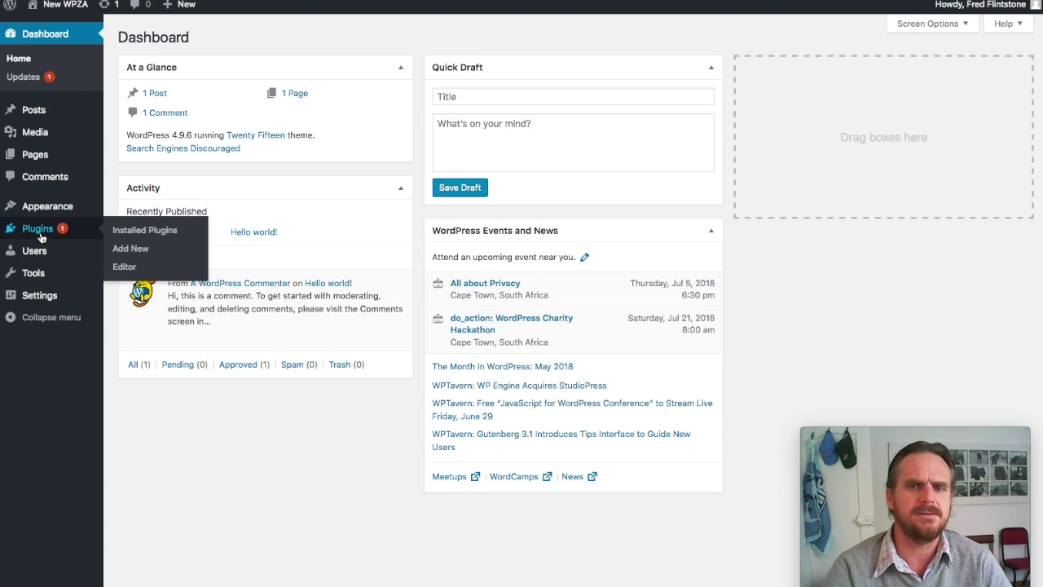
left_click(119, 236)
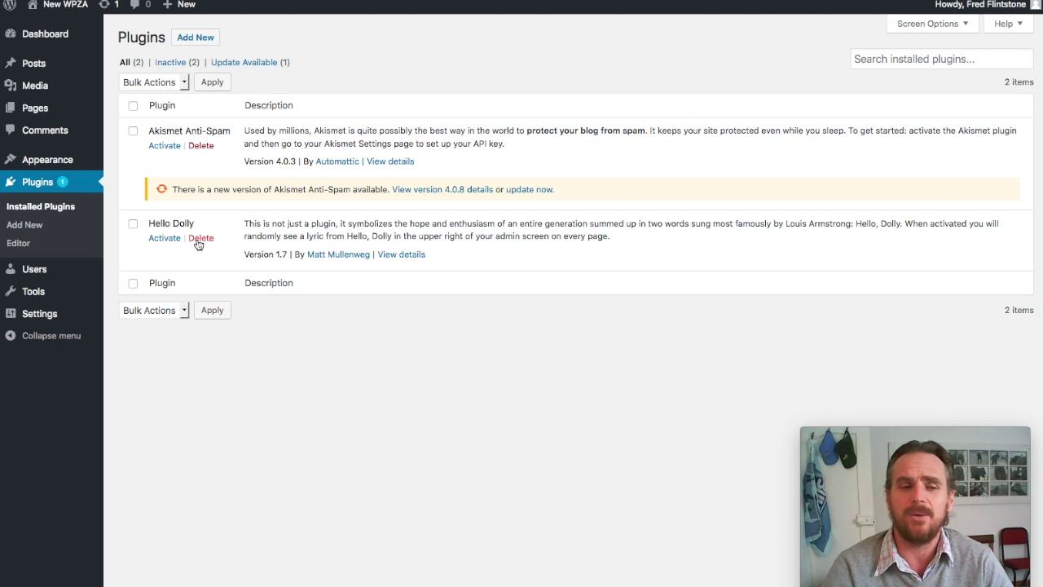
left_click(197, 240)
left_click(598, 249)
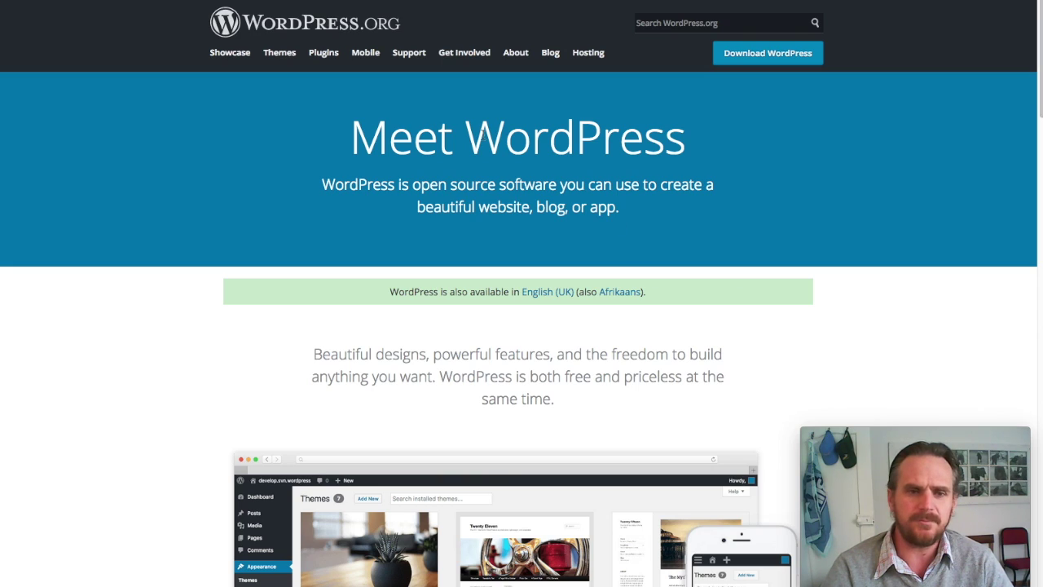
- Open the WordPress.org plugin directory and show the full Popular Plugins list
left_click(323, 53)
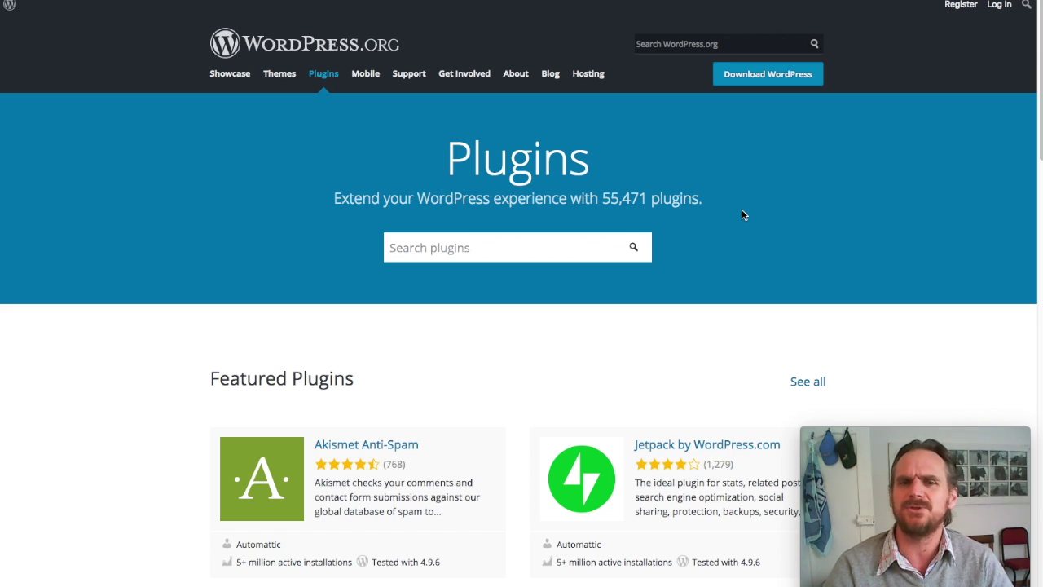
scroll(754, 244, "down", 6)
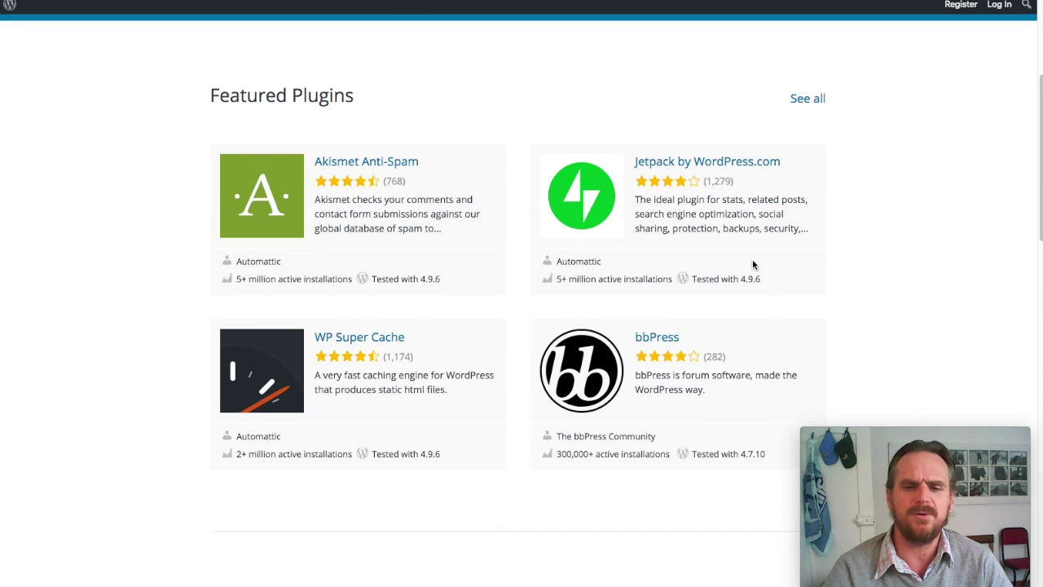
scroll(753, 265, "down", 2)
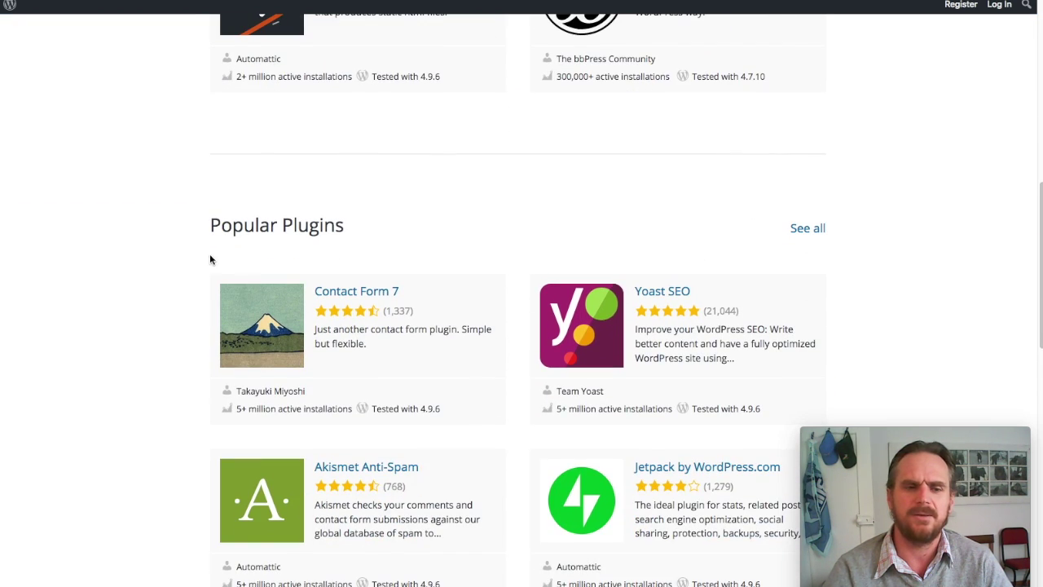
left_click(809, 233)
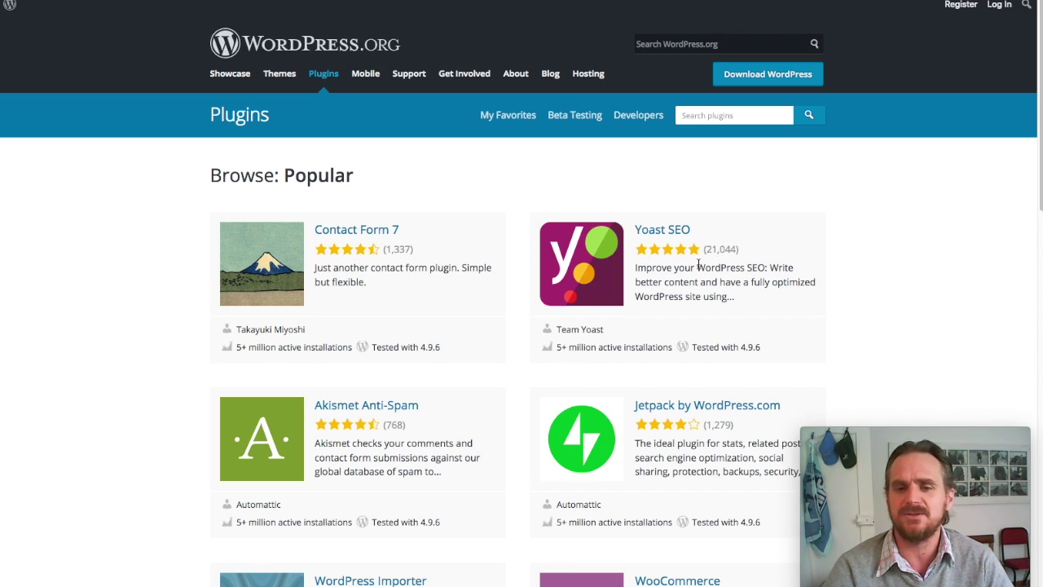
- Scroll down through the Browse: Popular plugin listing and back to the top
scroll(815, 336, "down", 2)
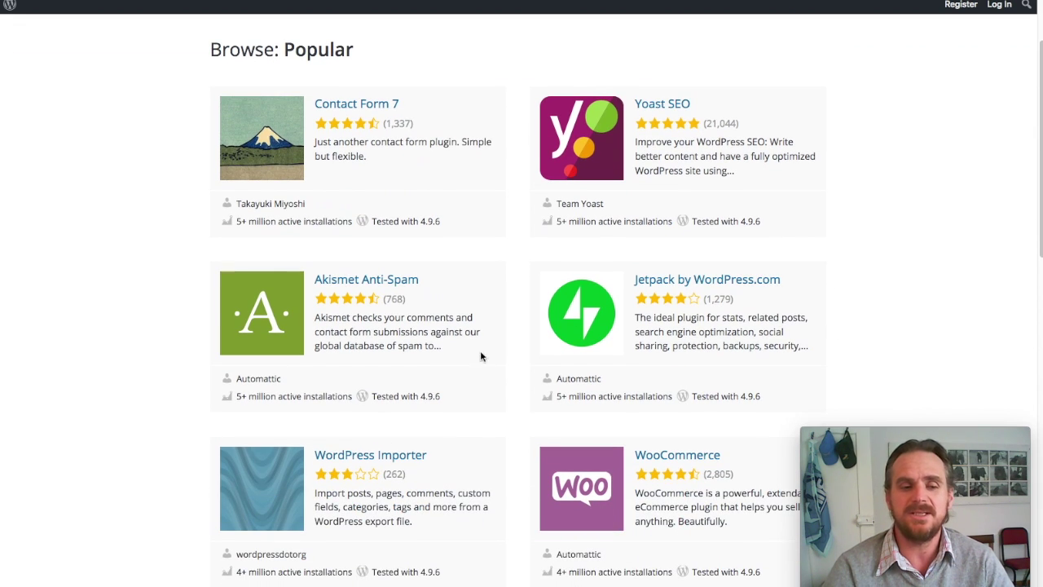
scroll(666, 377, "down", 1)
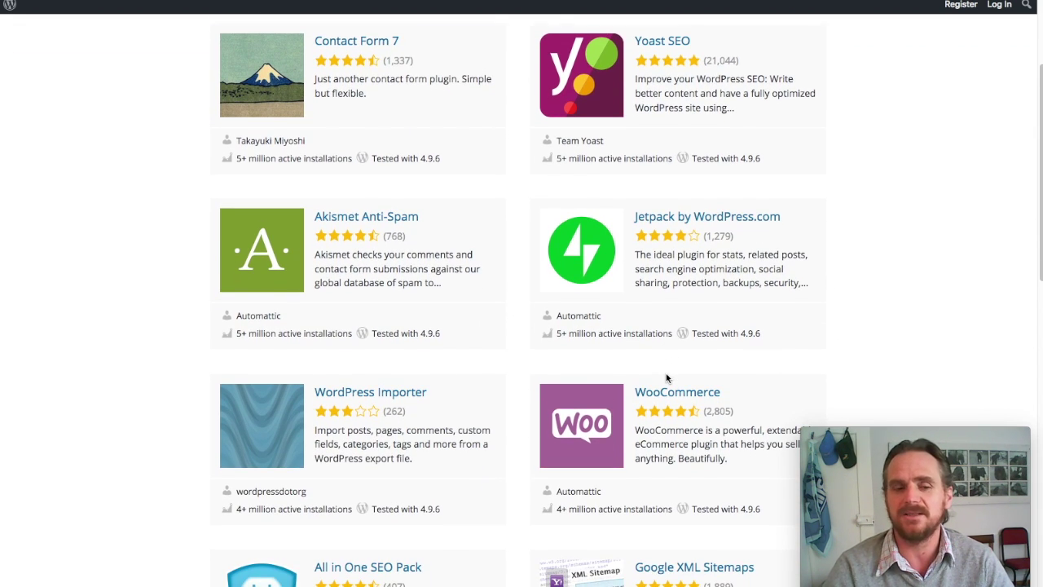
scroll(666, 377, "down", 5)
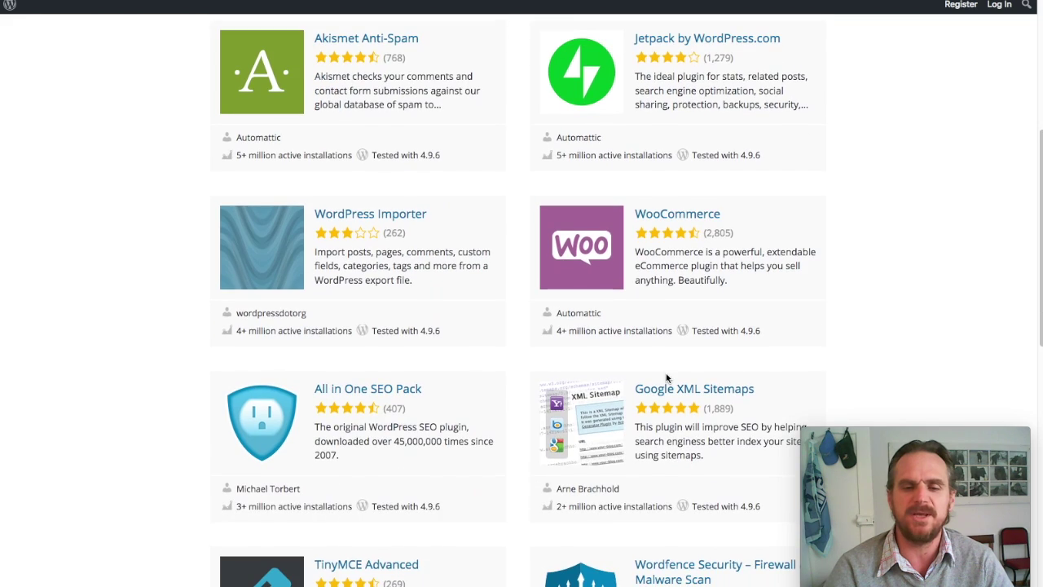
scroll(666, 395, "down", 8)
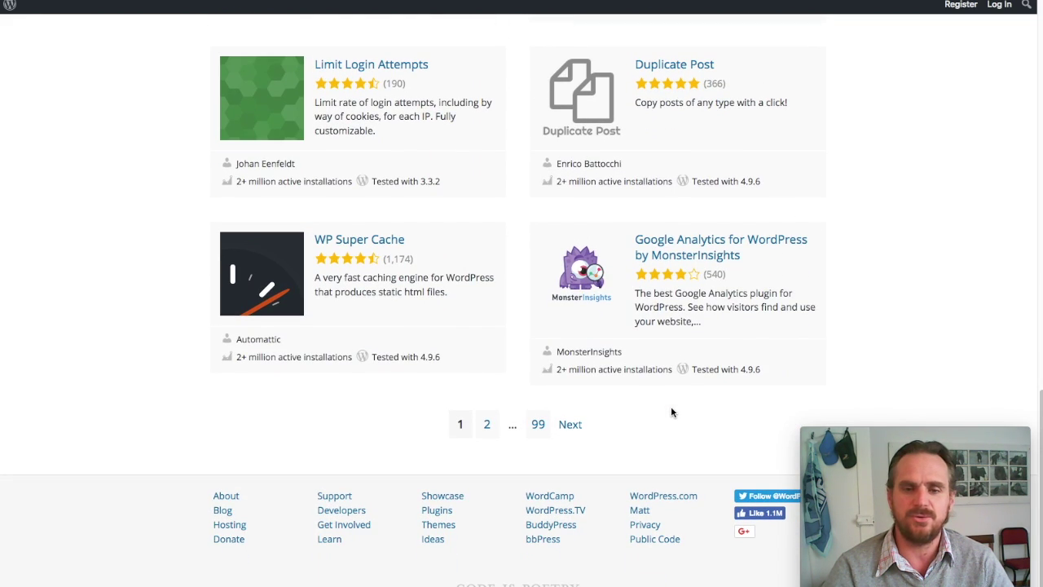
scroll(671, 411, "up", 6)
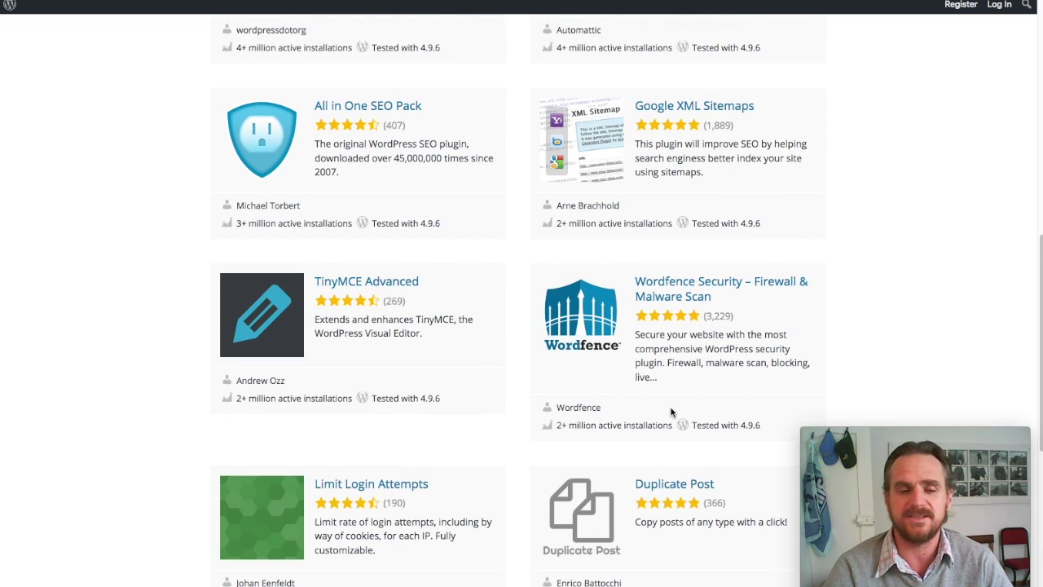
scroll(671, 411, "up", 10)
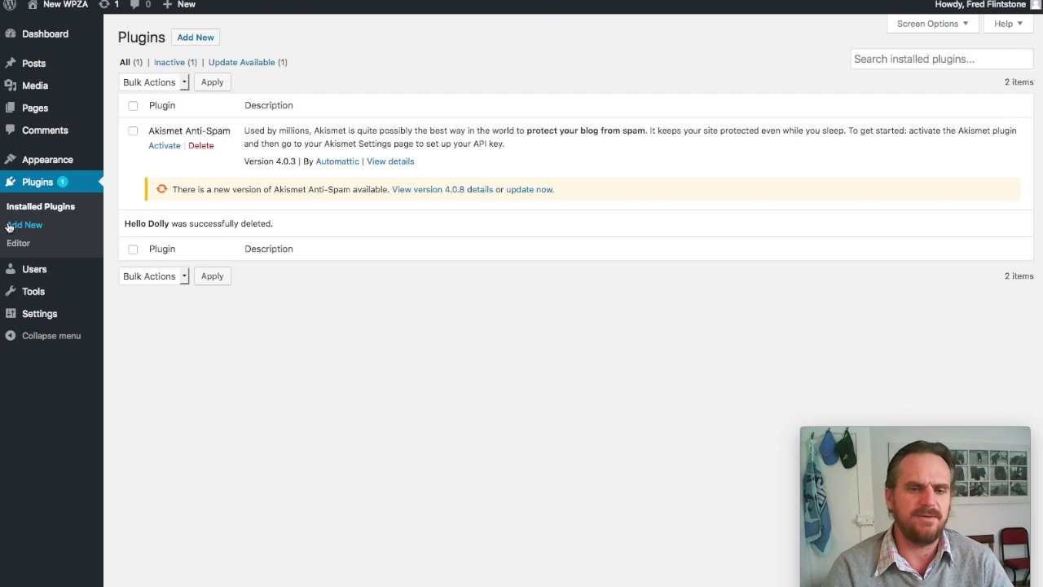
- On Add Plugins, search for 'testimonial' by typing 'tes' and picking the suggestion
left_click(25, 225)
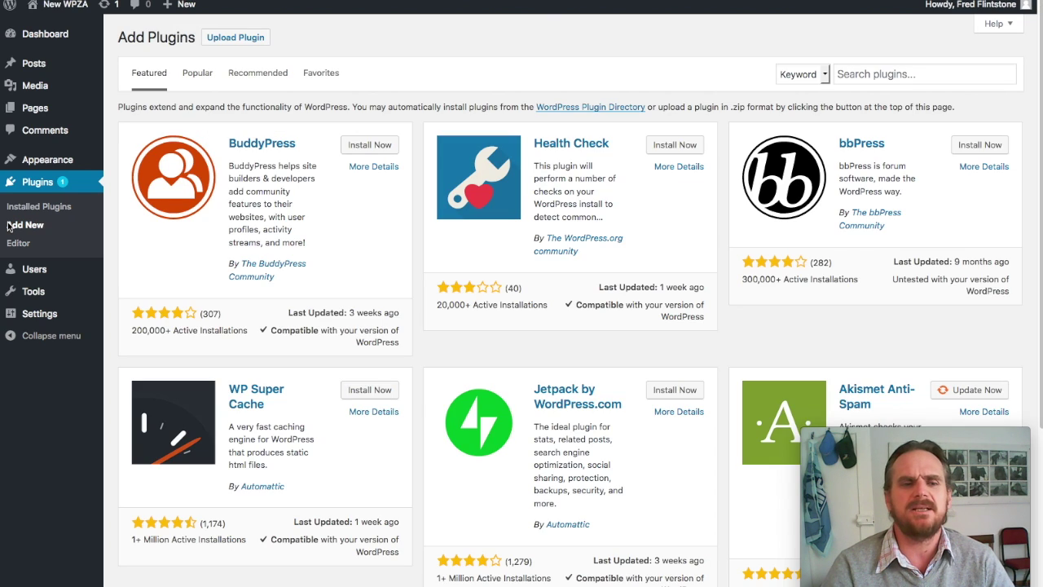
left_click(921, 74)
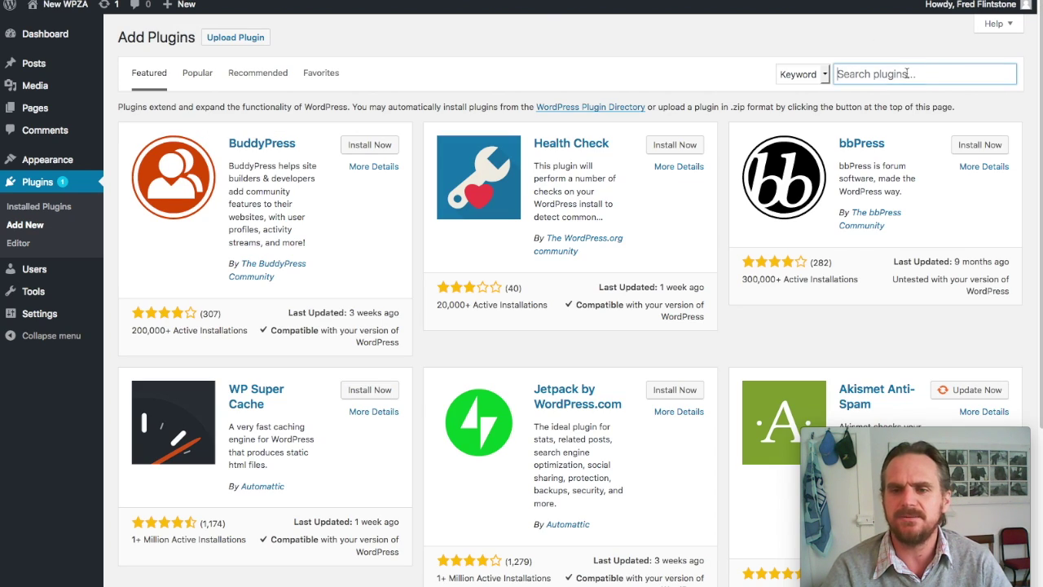
type("tes")
key("Down")
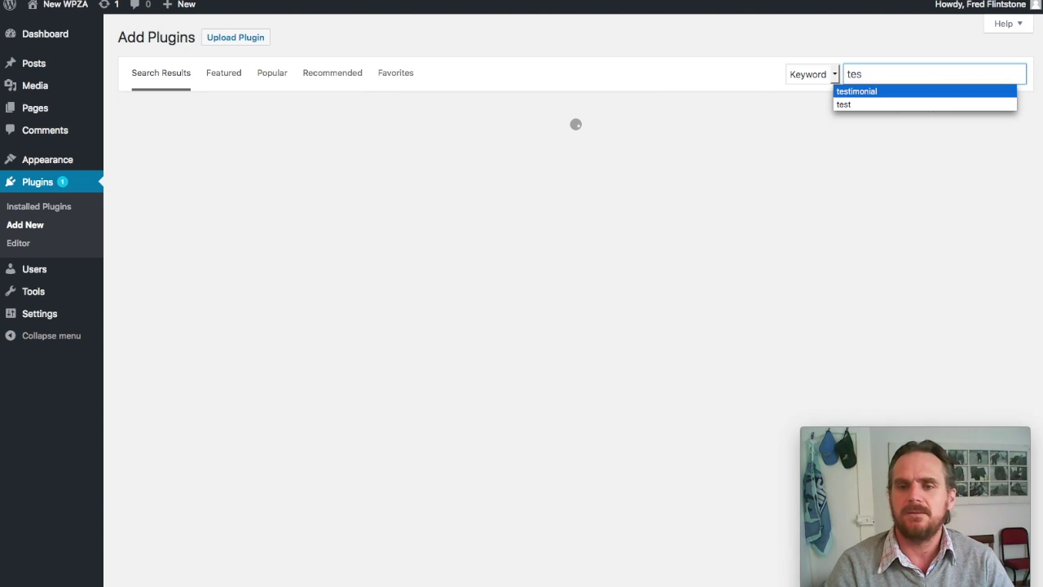
key("Return")
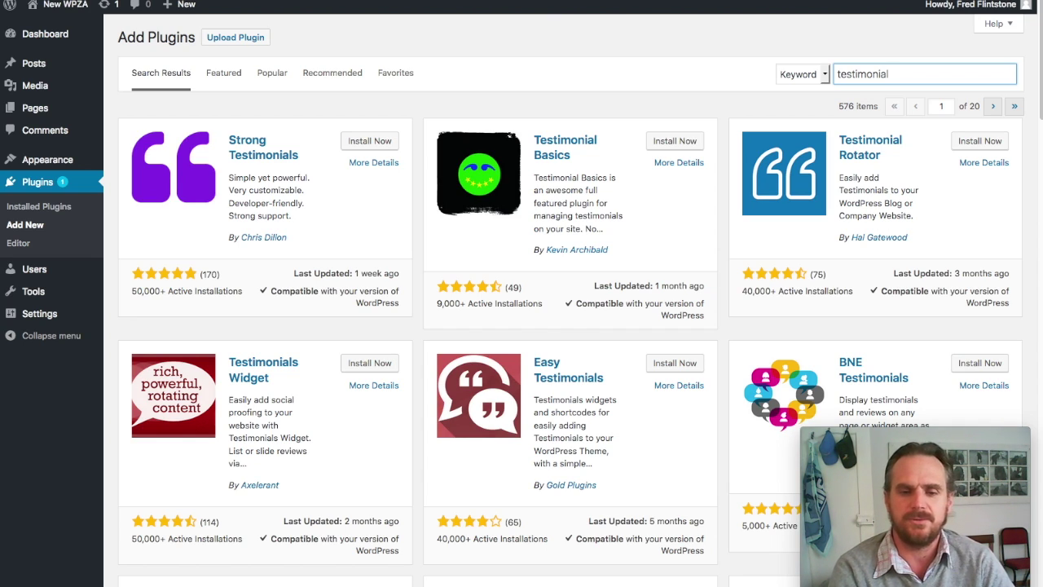
scroll(704, 239, "down", 8)
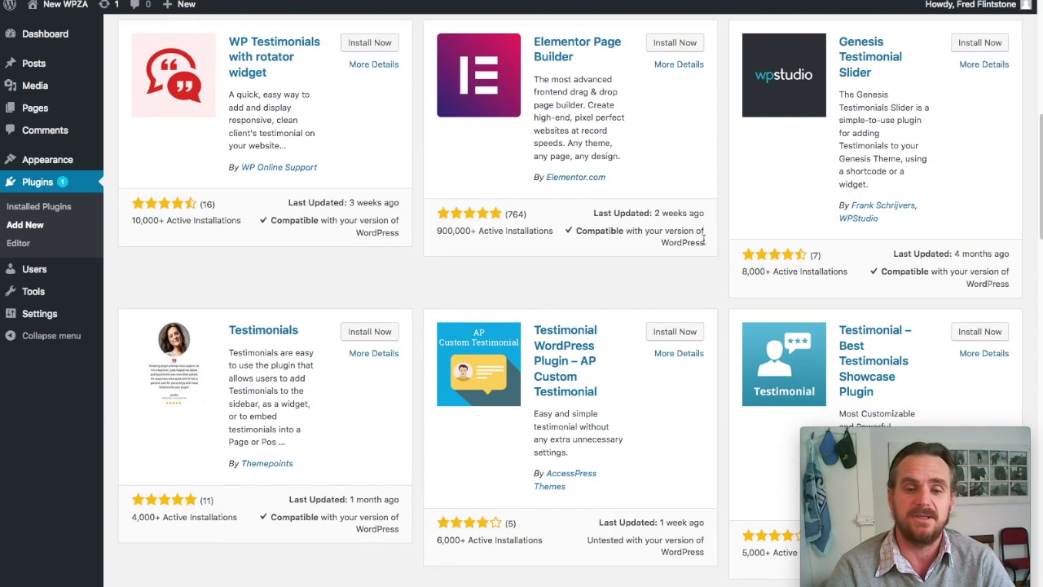
scroll(703, 239, "down", 10)
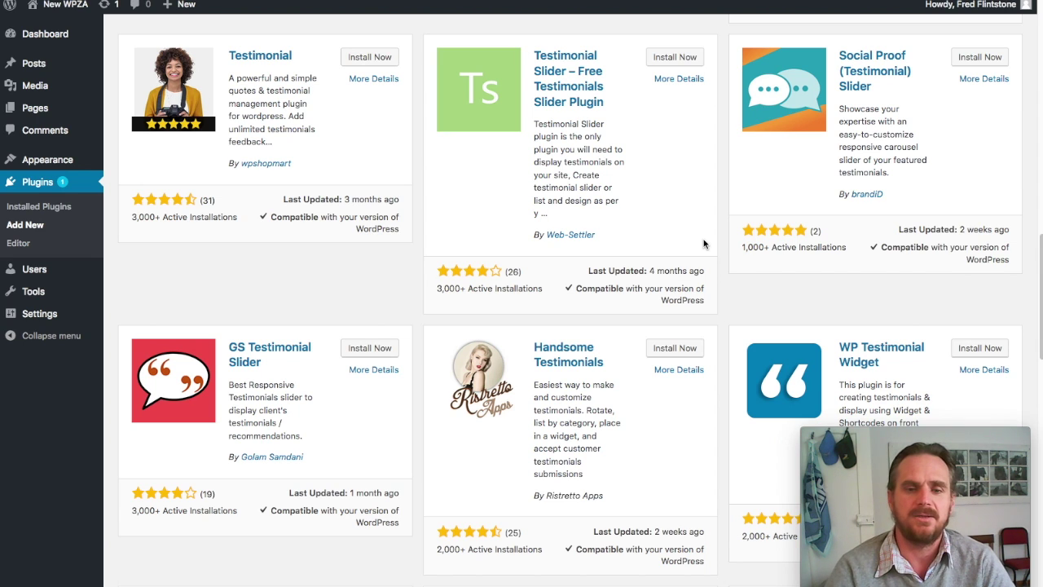
scroll(703, 239, "up", 20)
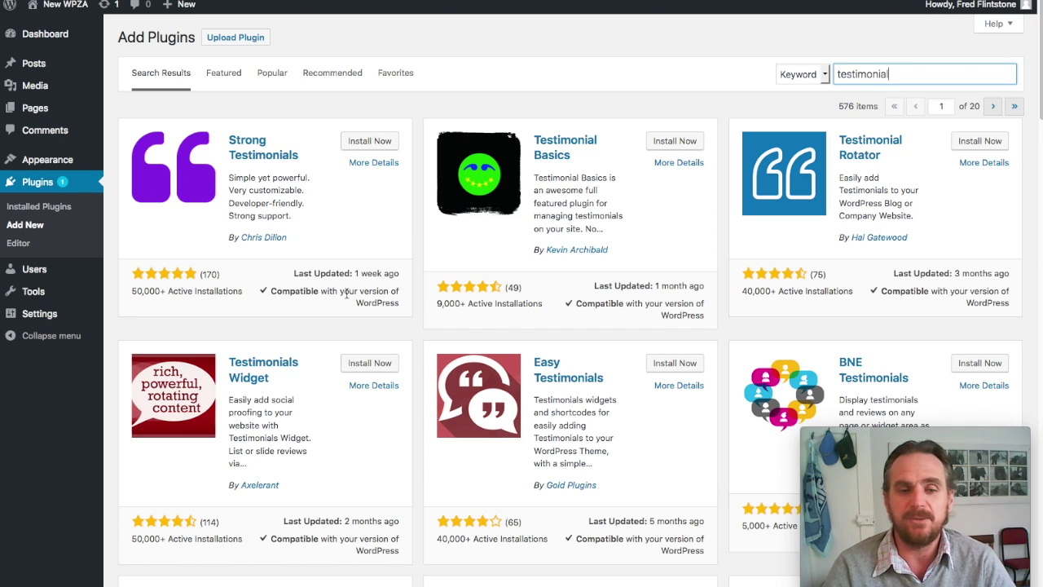
left_click(261, 155)
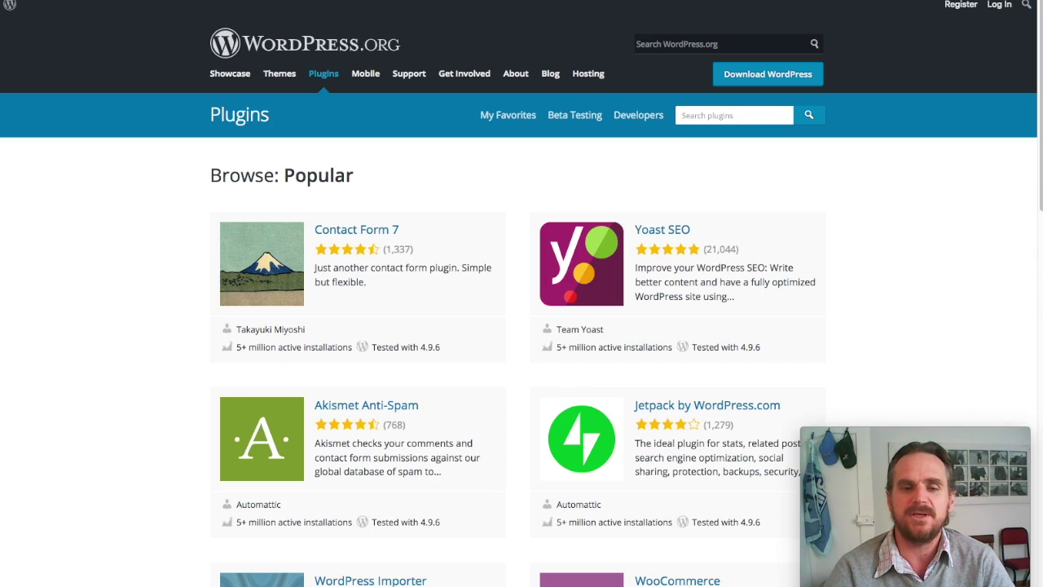
- Open the Strong Testimonials details, skim the description, and view its 2.31.8 changelog
left_click(344, 232)
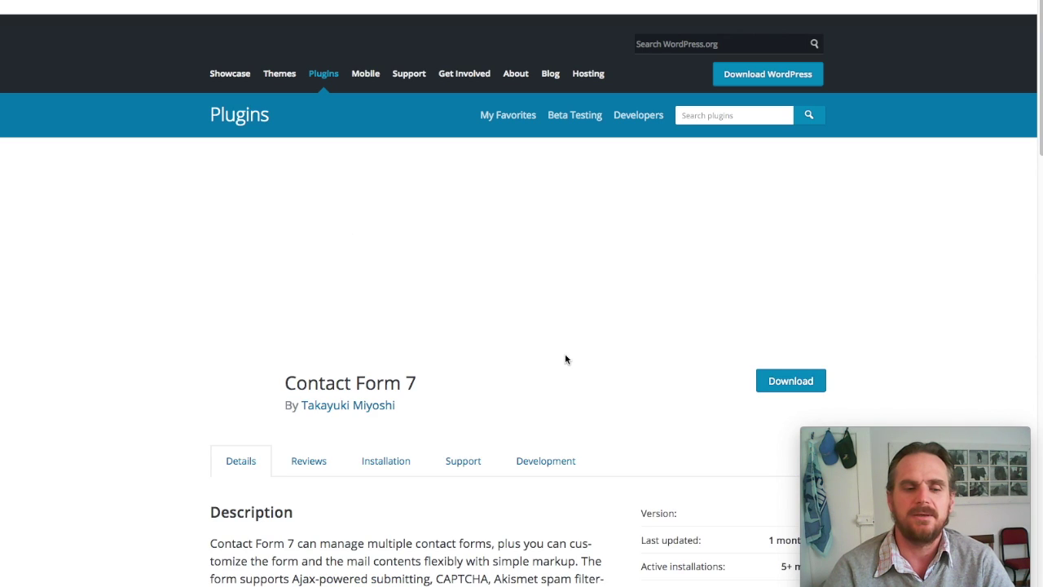
scroll(566, 358, "down", 2)
scroll(553, 352, "down", 3)
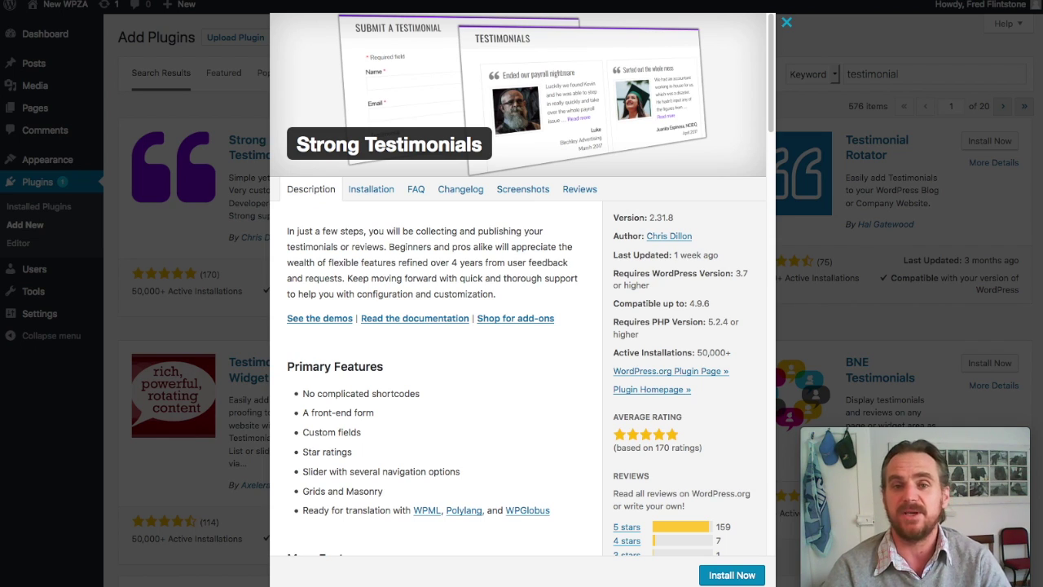
scroll(571, 298, "down", 2)
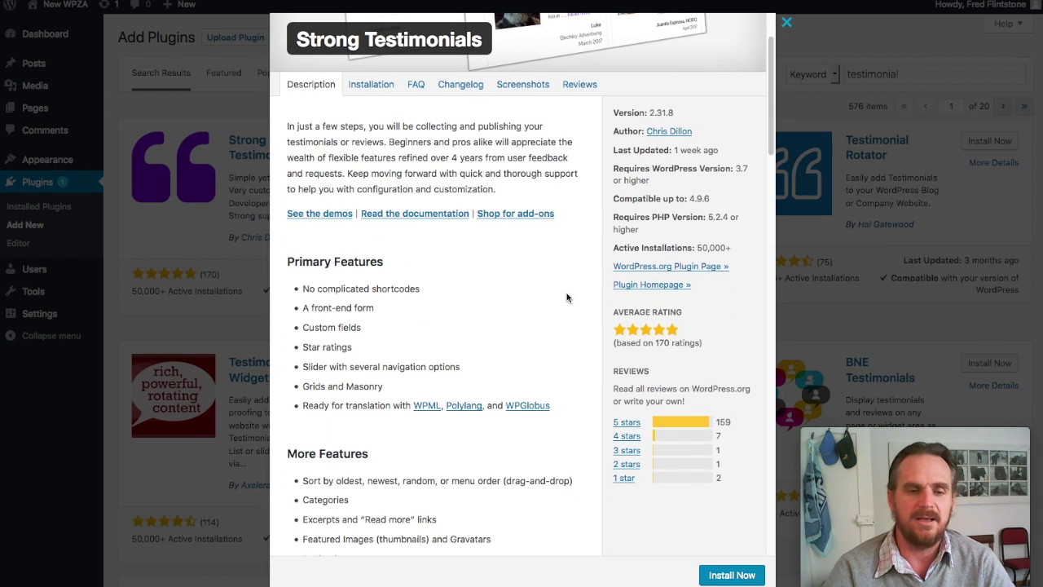
scroll(559, 298, "up", 1)
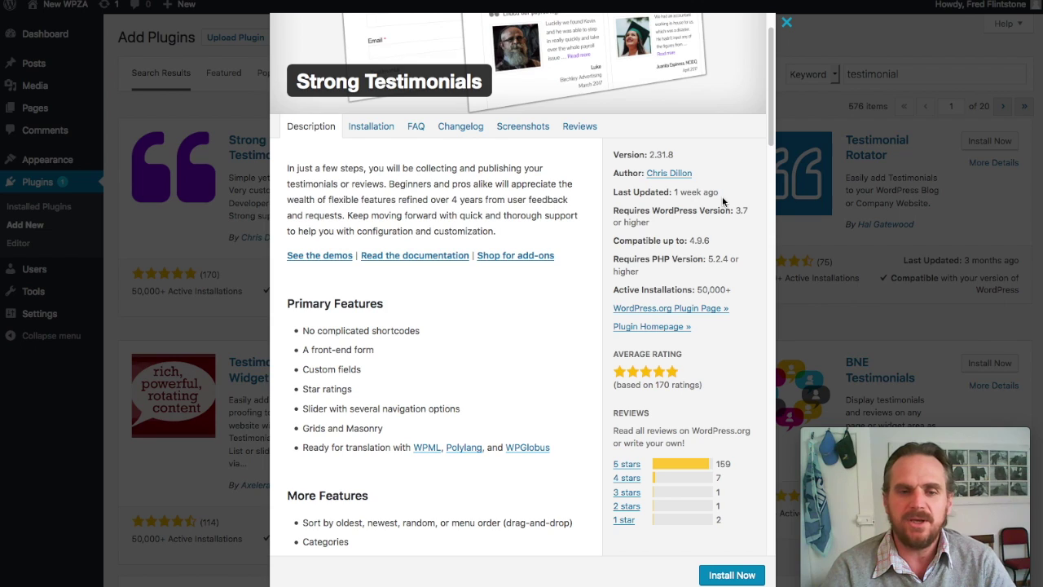
left_click(457, 129)
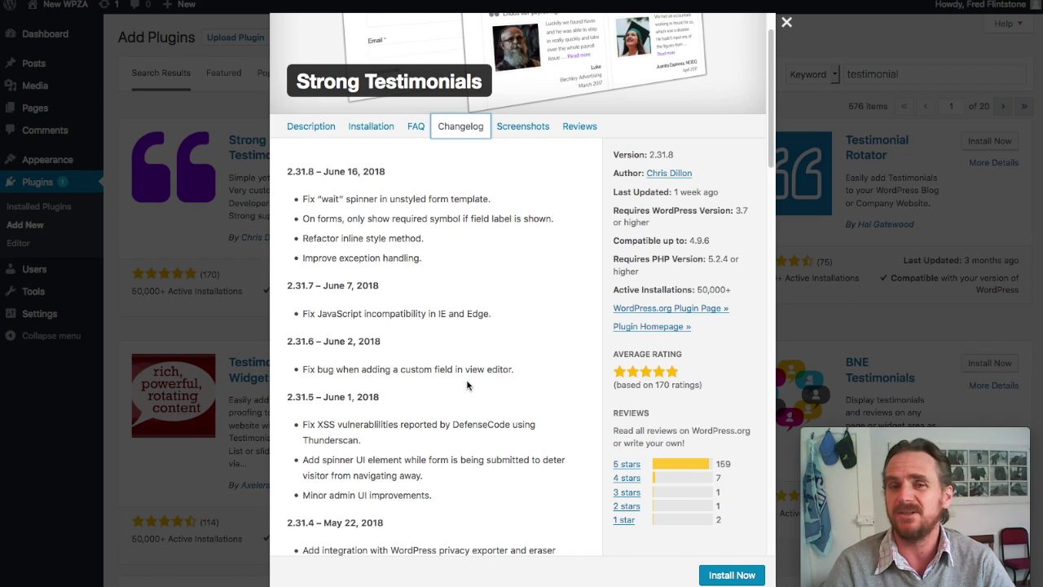
left_click(314, 128)
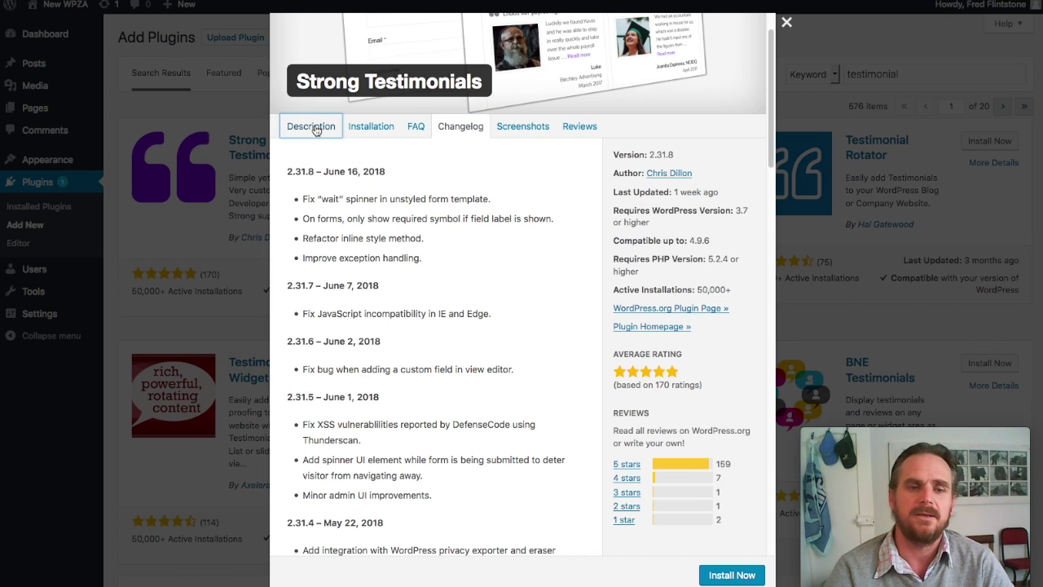
scroll(500, 342, "down", 4)
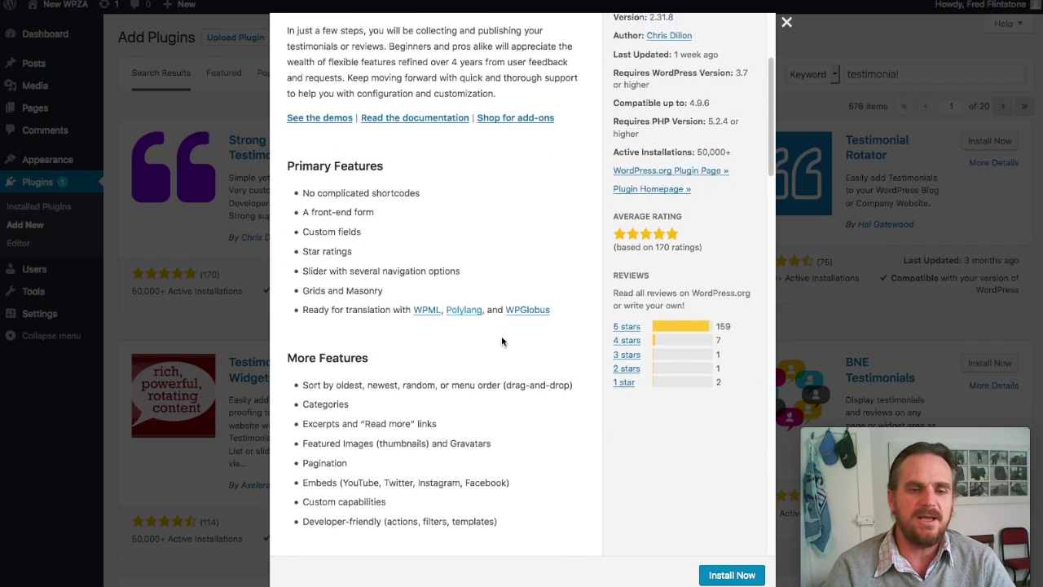
scroll(526, 346, "down", 7)
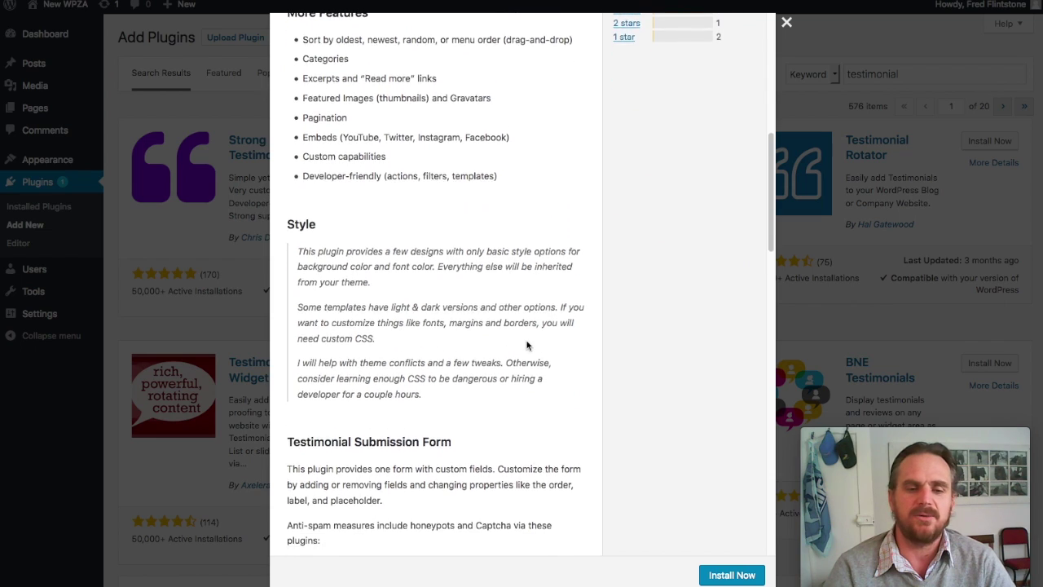
scroll(526, 346, "down", 1)
scroll(526, 346, "up", 15)
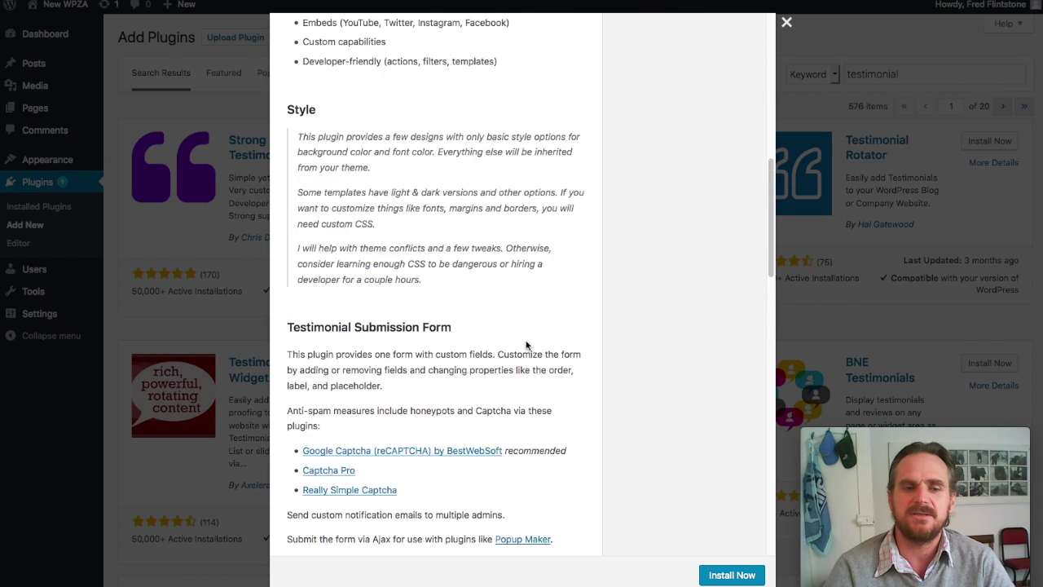
scroll(527, 346, "up", 2)
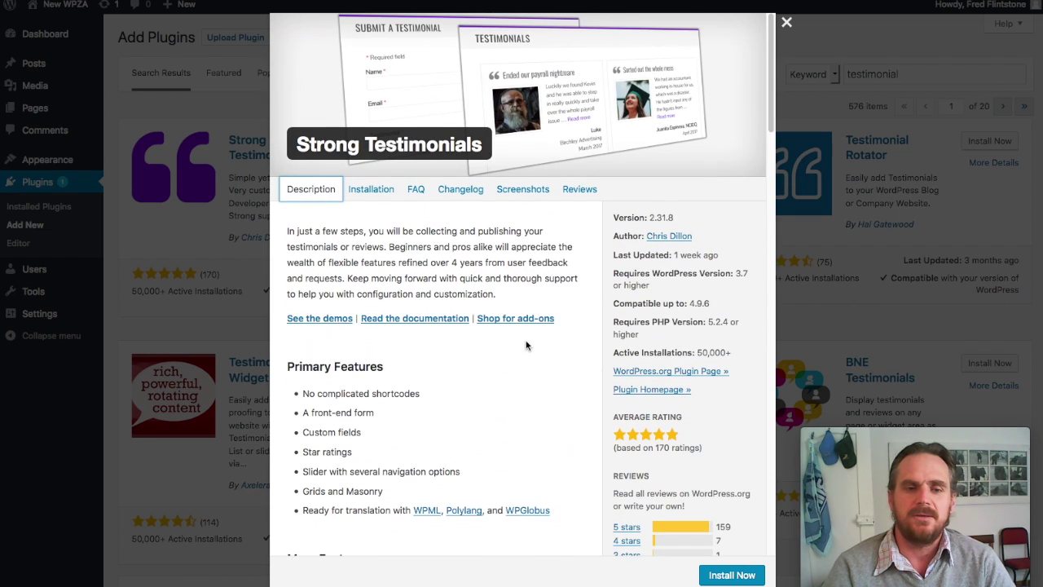
left_click(376, 193)
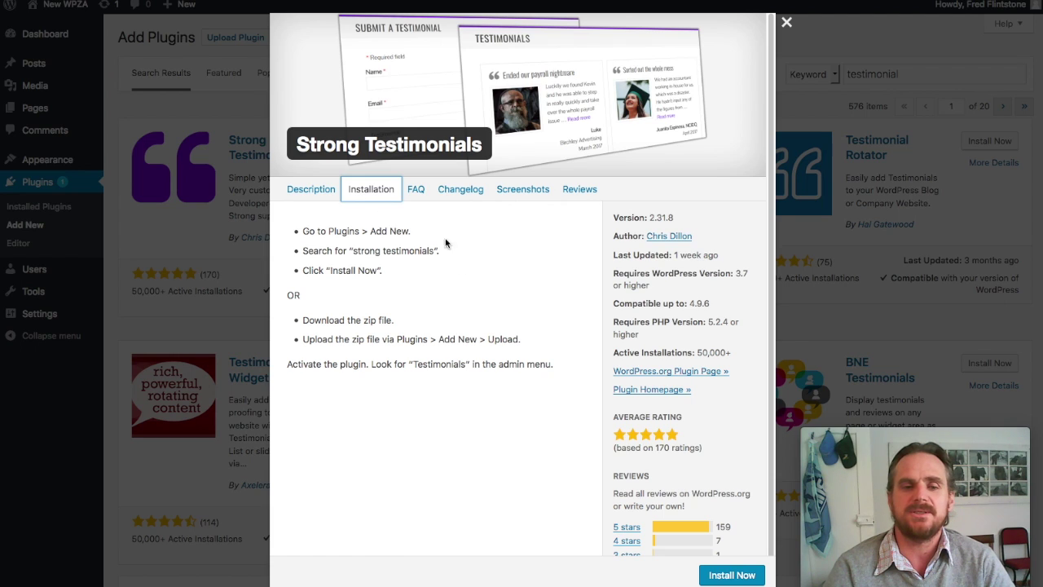
- Read the Strong Testimonials FAQ, then close the details window
left_click(416, 194)
scroll(473, 302, "down", 5)
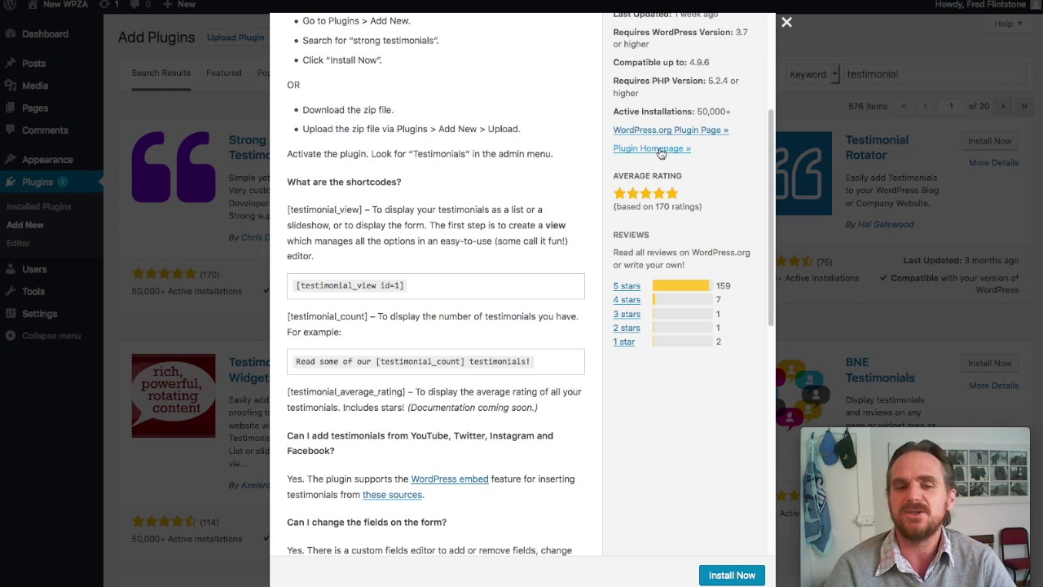
scroll(403, 290, "up", 5)
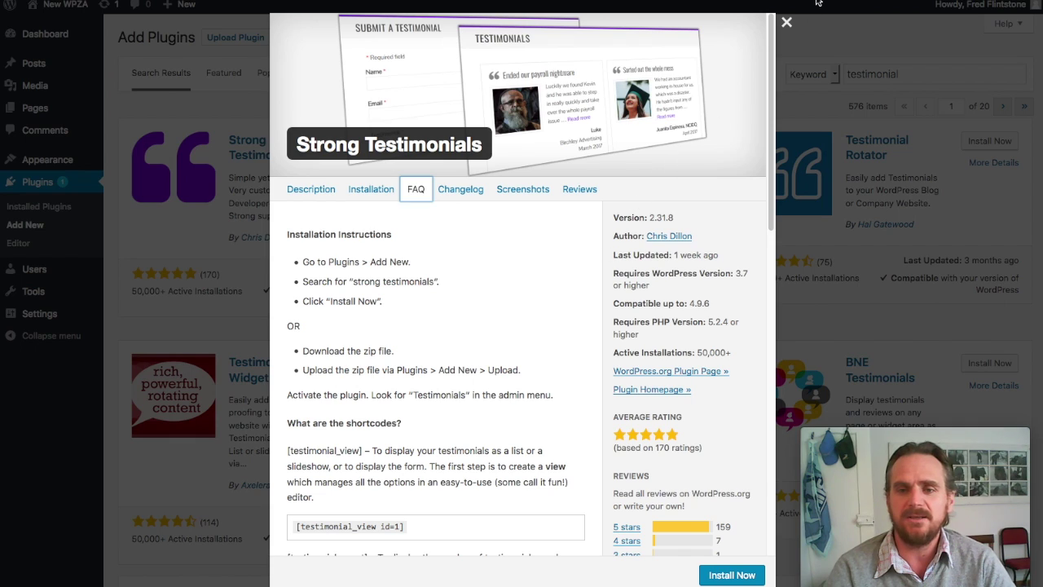
left_click(786, 22)
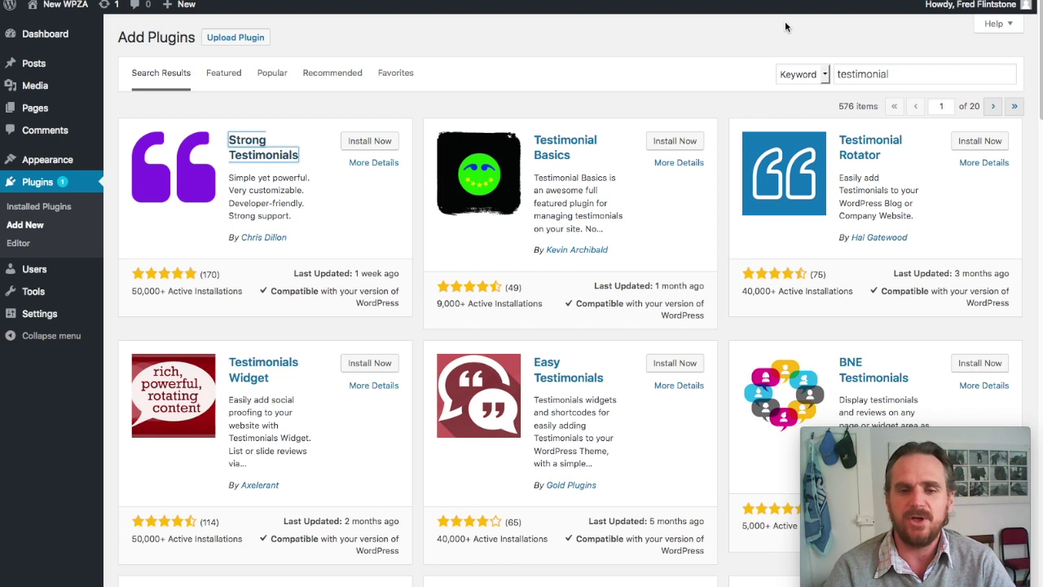
left_click(551, 155)
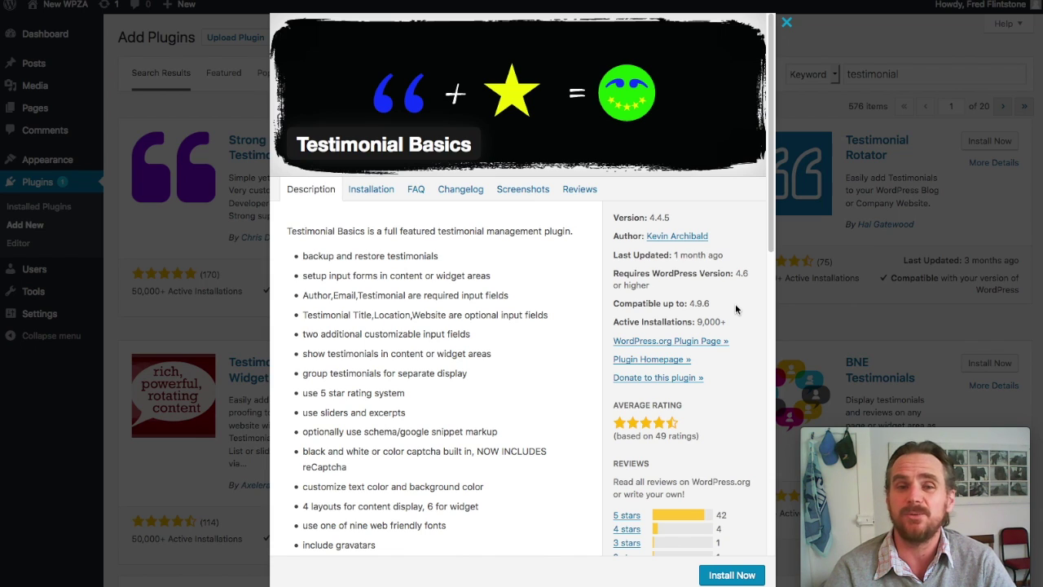
left_click(463, 192)
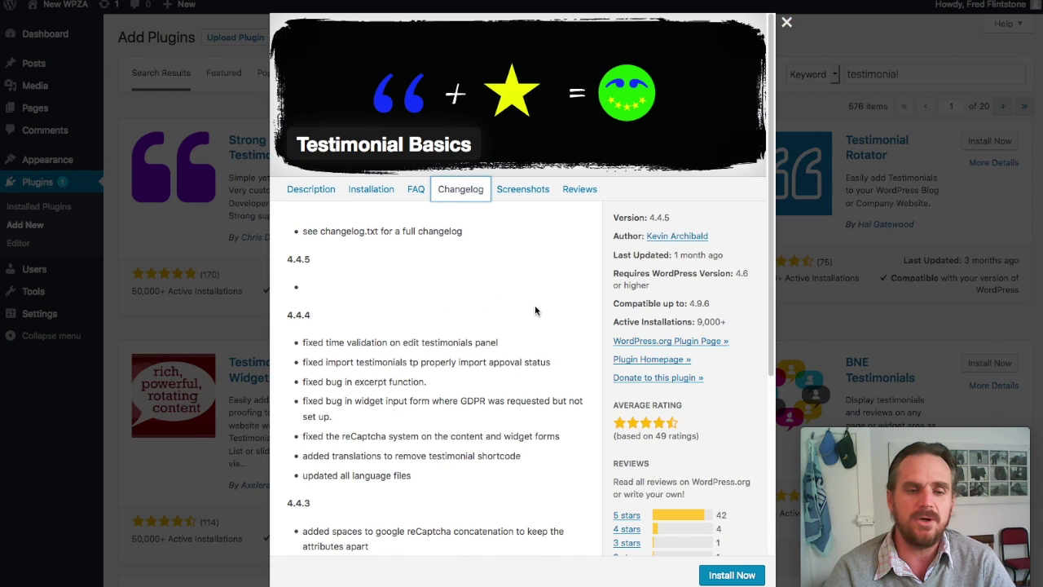
scroll(538, 310, "down", 3)
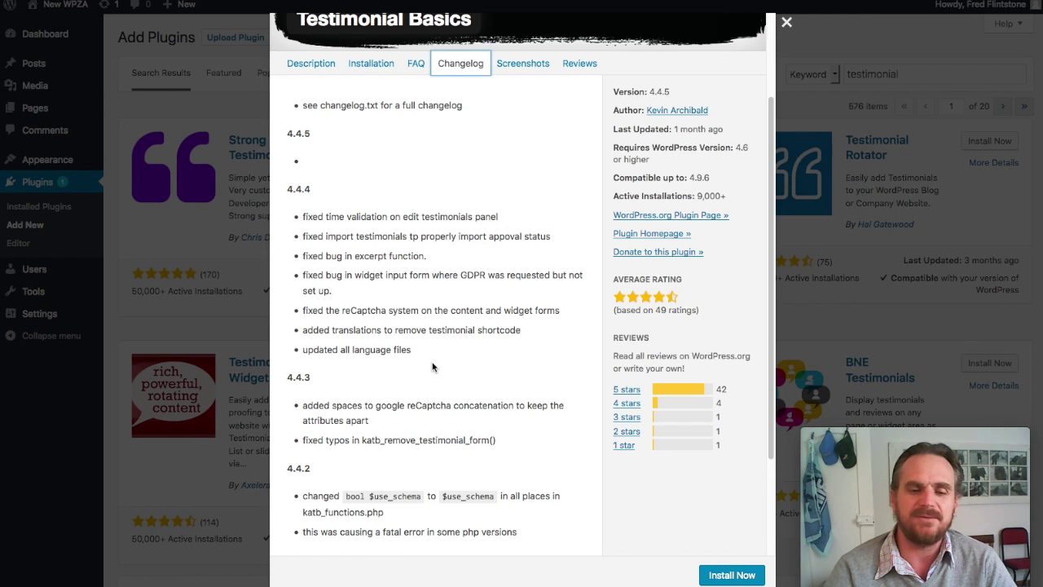
scroll(433, 367, "up", 3)
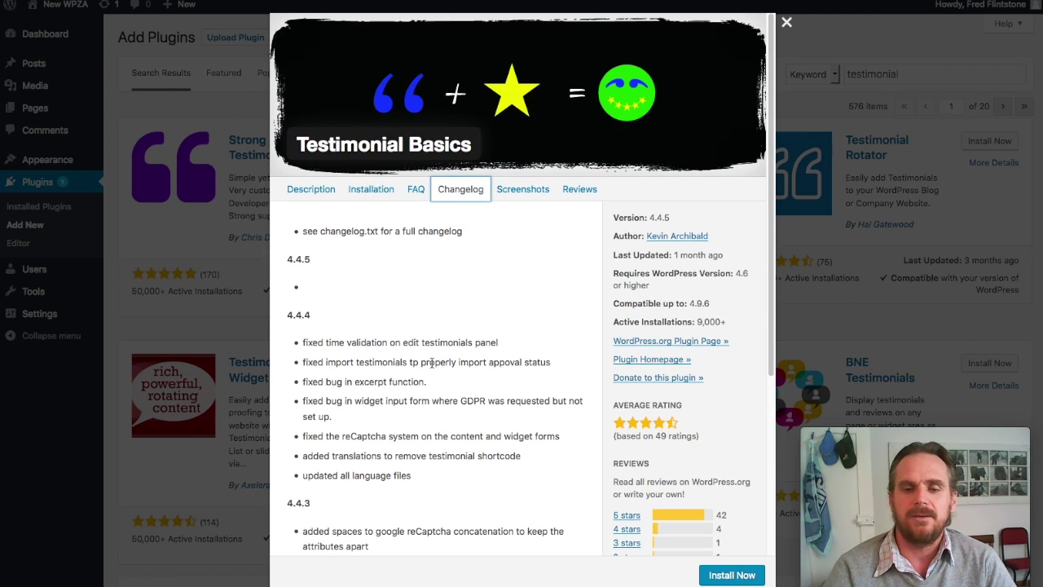
scroll(739, 323, "down", 3)
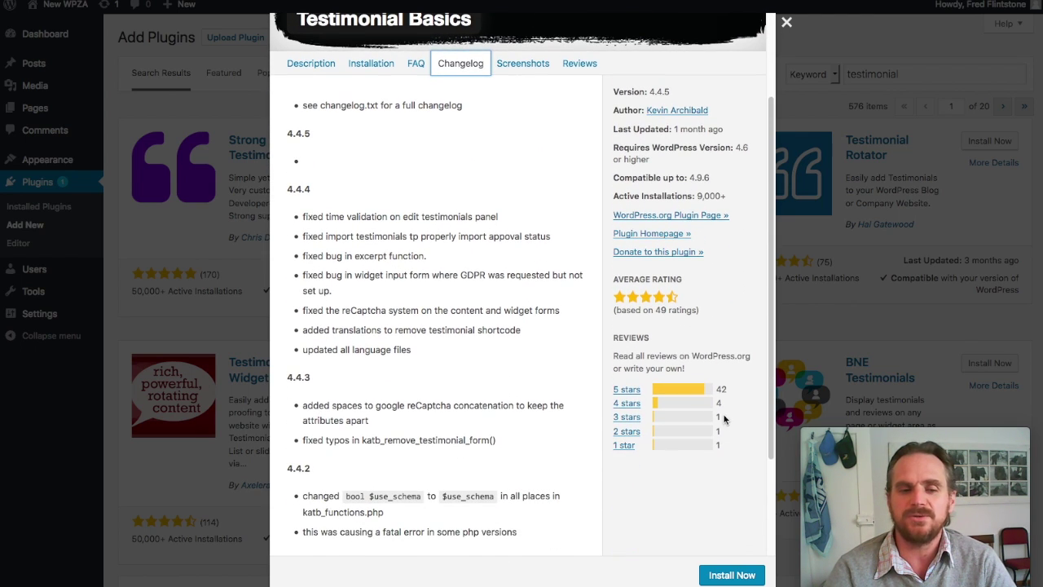
scroll(415, 326, "up", 3)
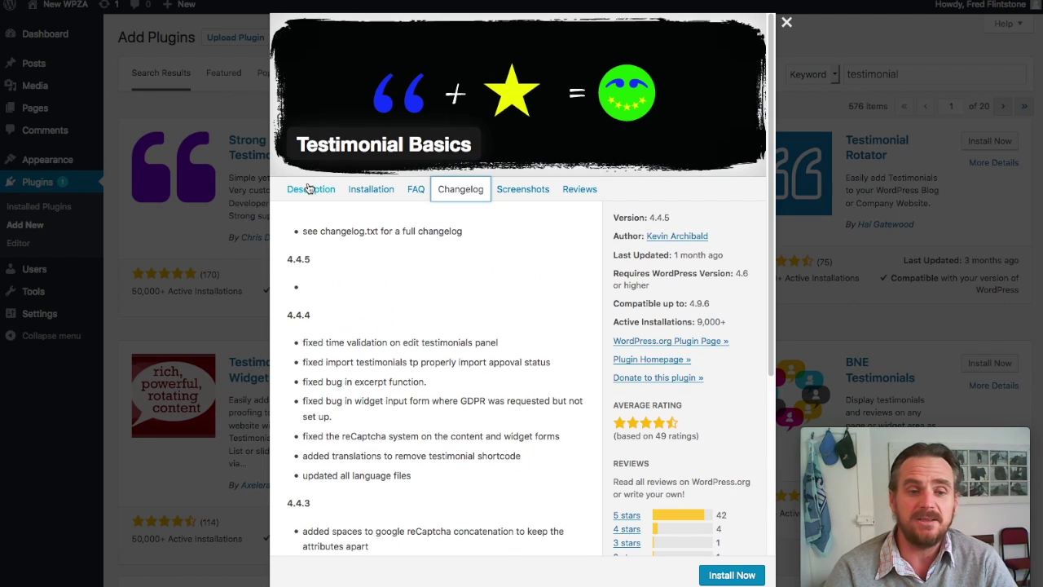
left_click(309, 190)
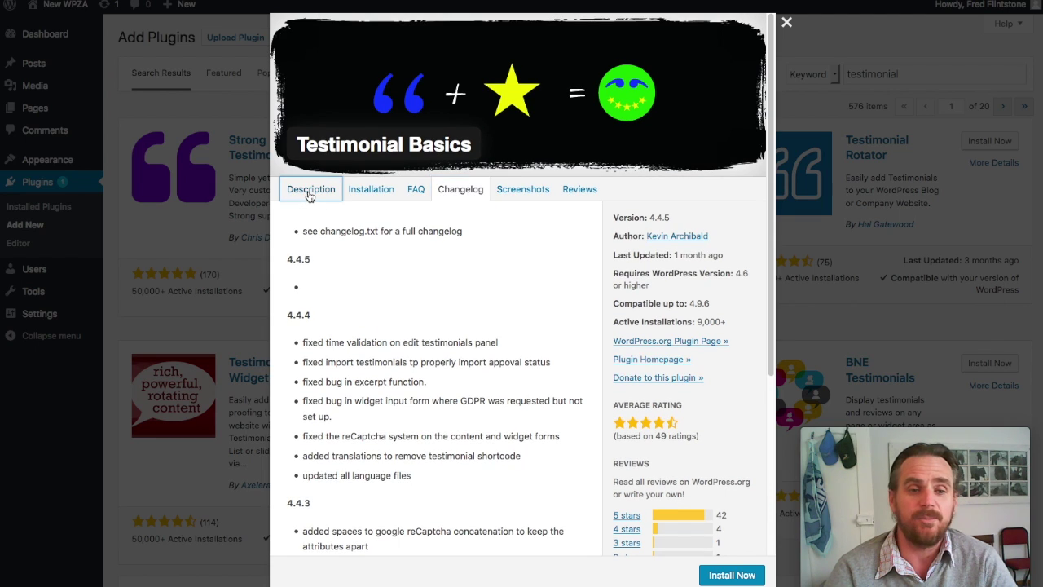
left_click(786, 25)
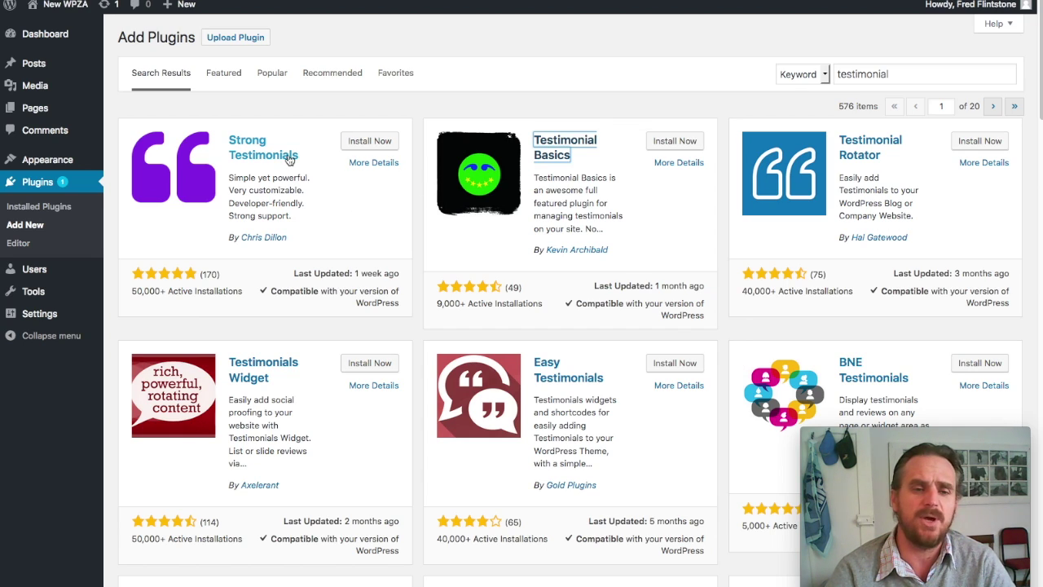
- Install Strong Testimonials and activate it, reaching its 2.31 welcome page
left_click(361, 145)
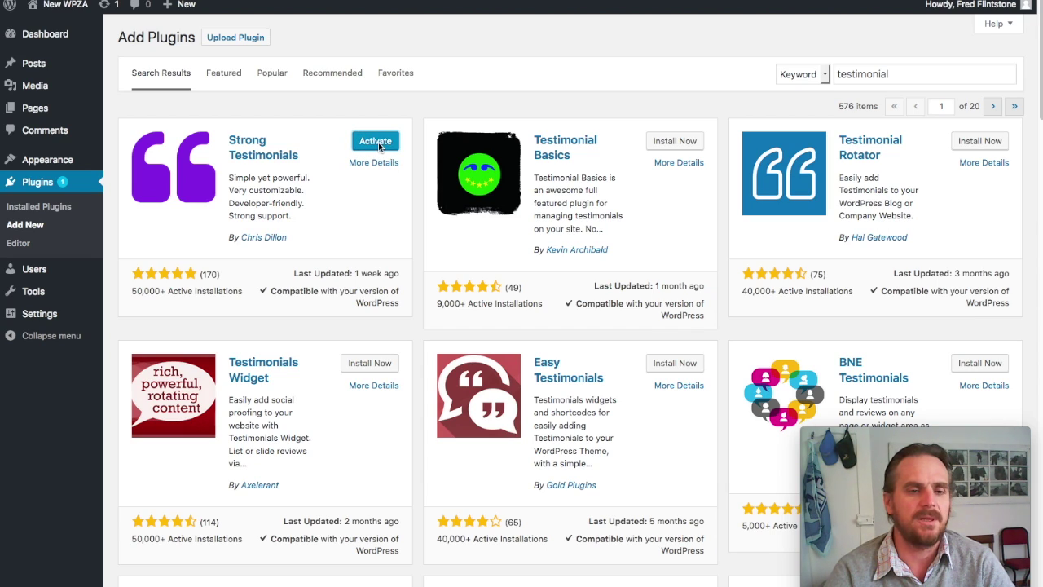
left_click(376, 141)
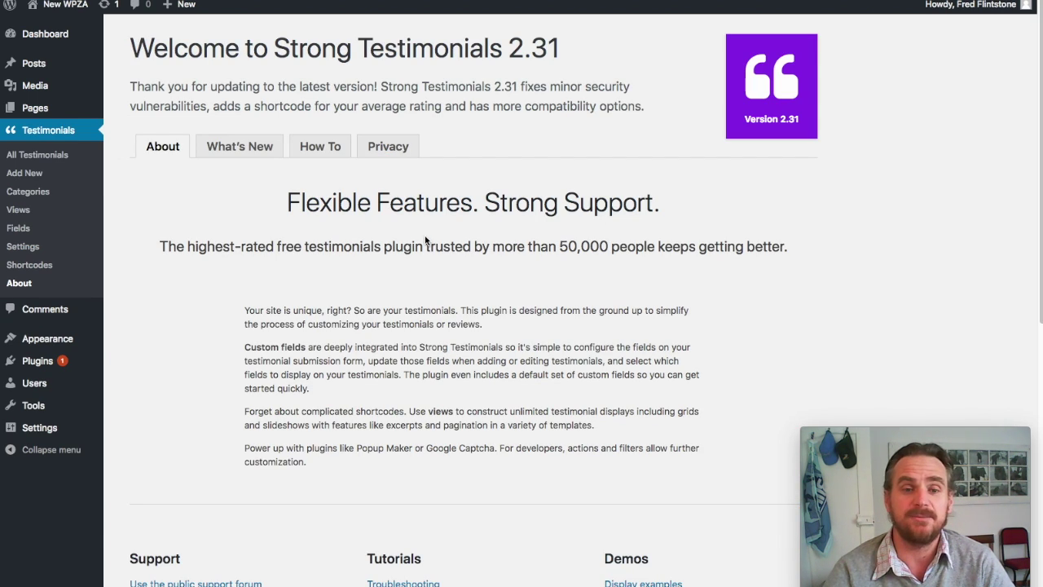
scroll(502, 351, "down", 3)
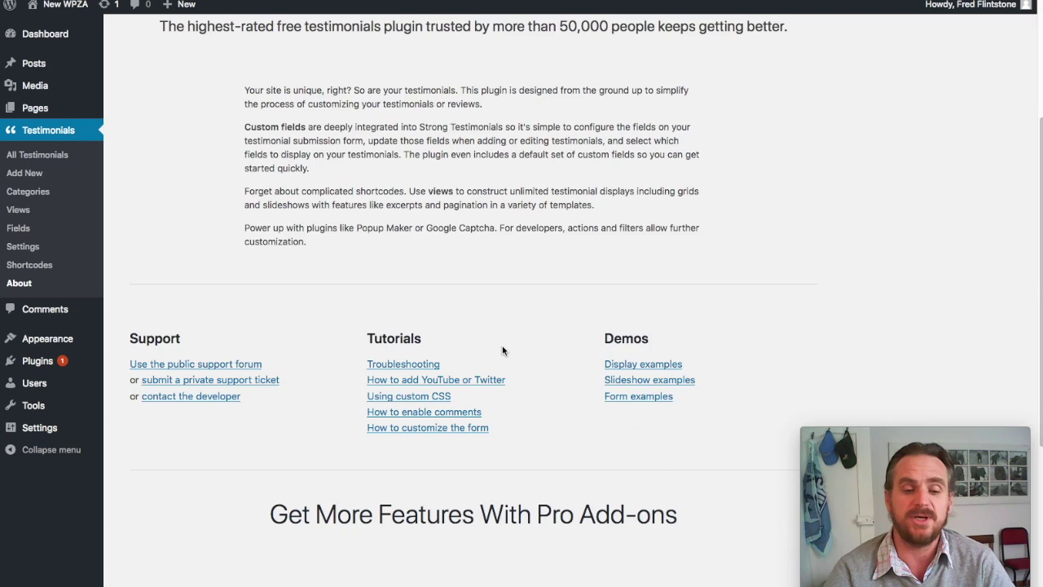
scroll(502, 351, "down", 2)
scroll(740, 321, "up", 4)
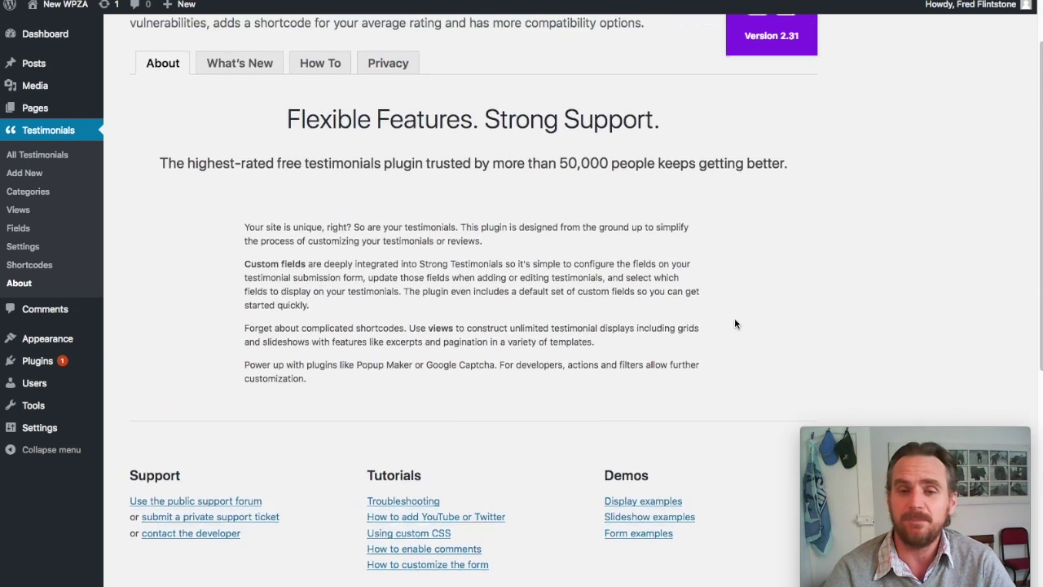
scroll(734, 324, "up", 1)
scroll(730, 324, "down", 5)
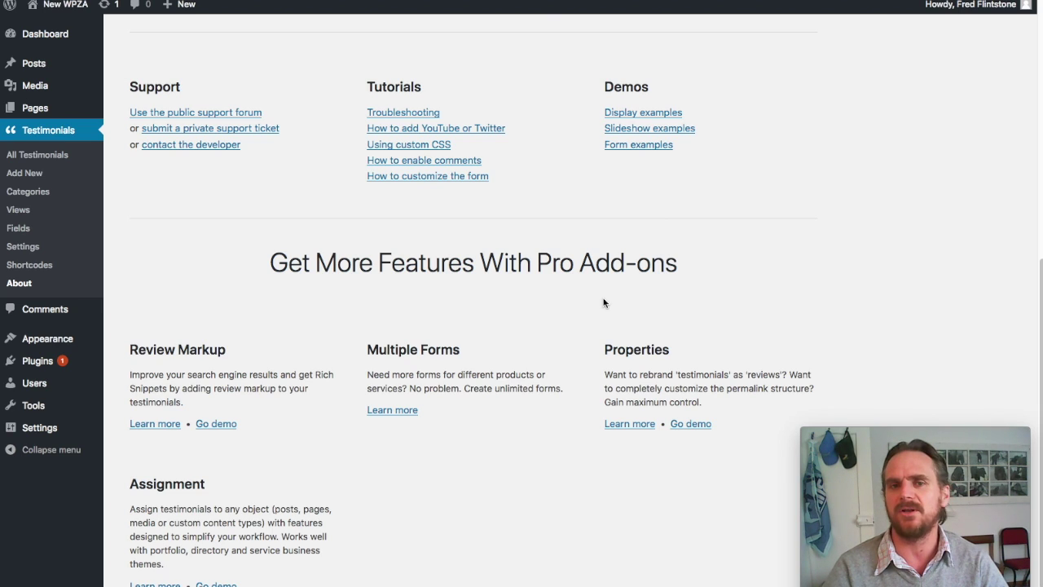
scroll(603, 303, "up", 6)
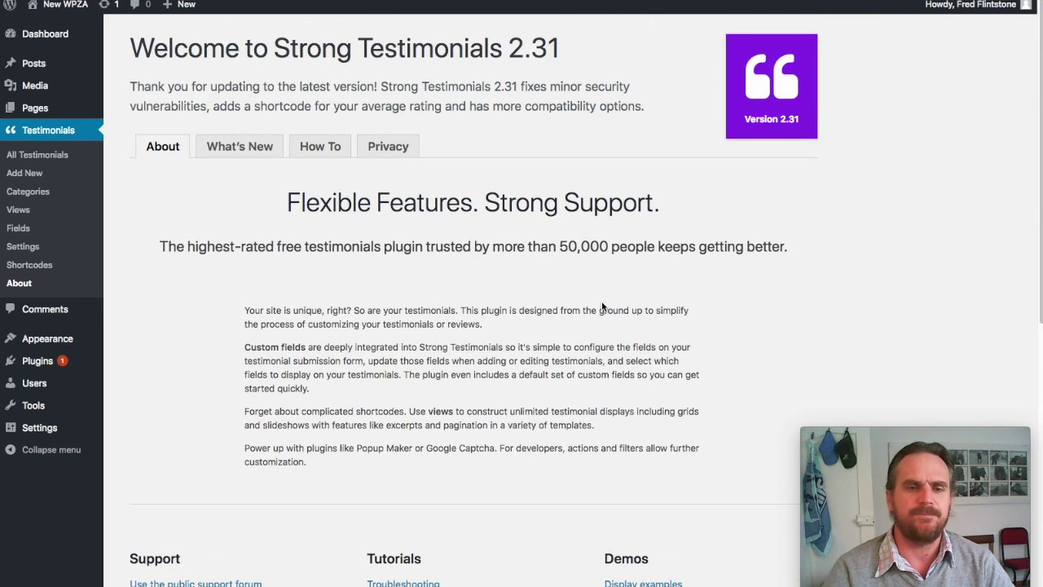
- Delete the inactive Akismet Anti-Spam plugin from the Installed Plugins list
mouse_move(29, 366)
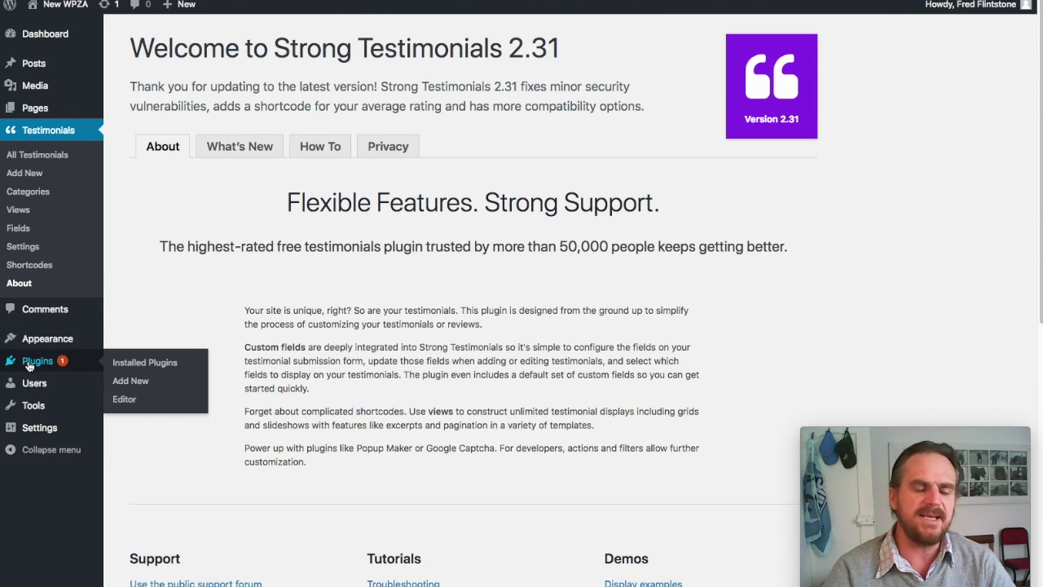
left_click(29, 366)
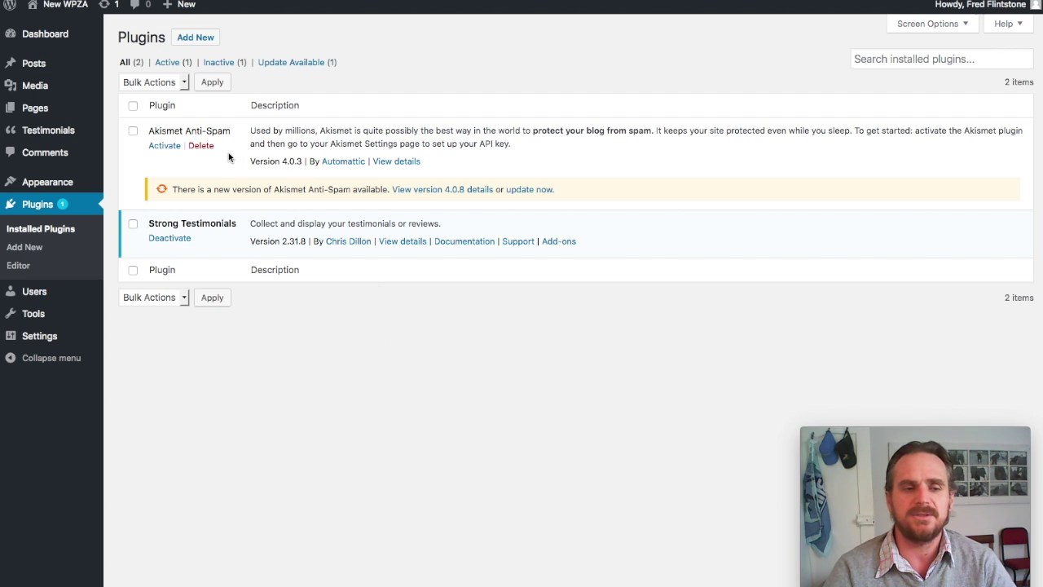
left_click(201, 146)
left_click(628, 247)
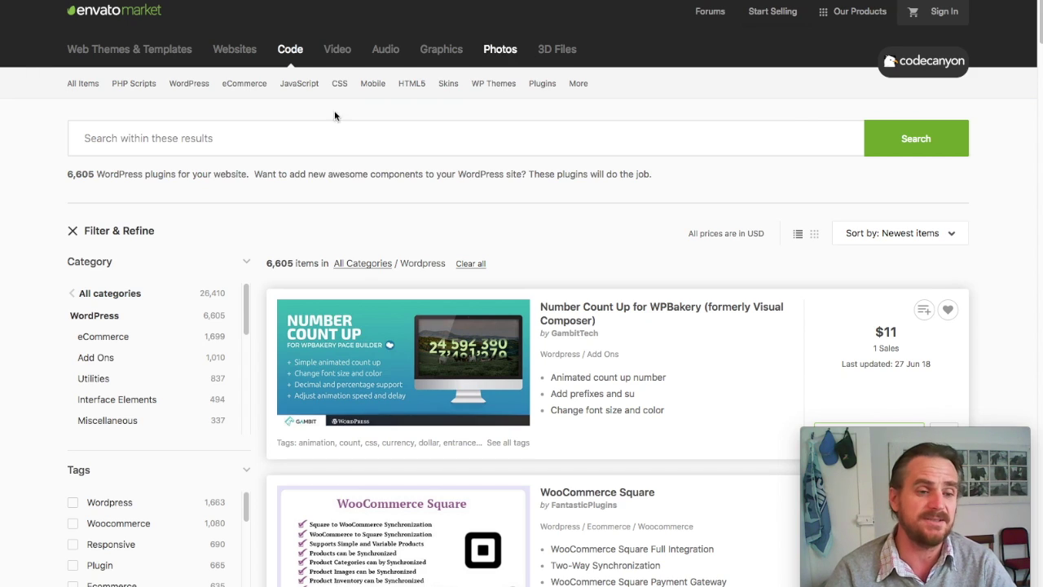
scroll(172, 291, "down", 1)
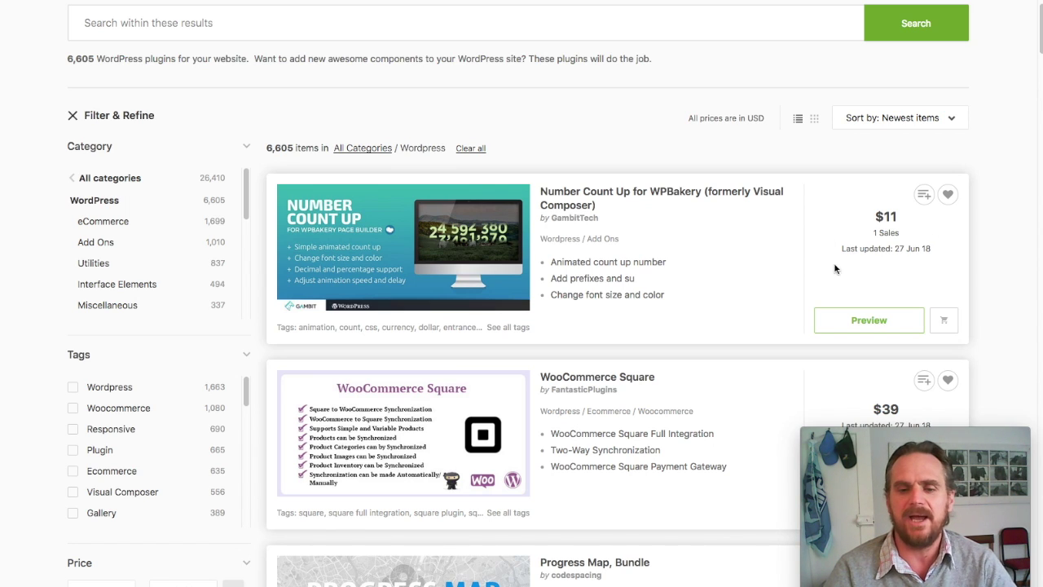
scroll(731, 313, "down", 1)
scroll(731, 313, "down", 2)
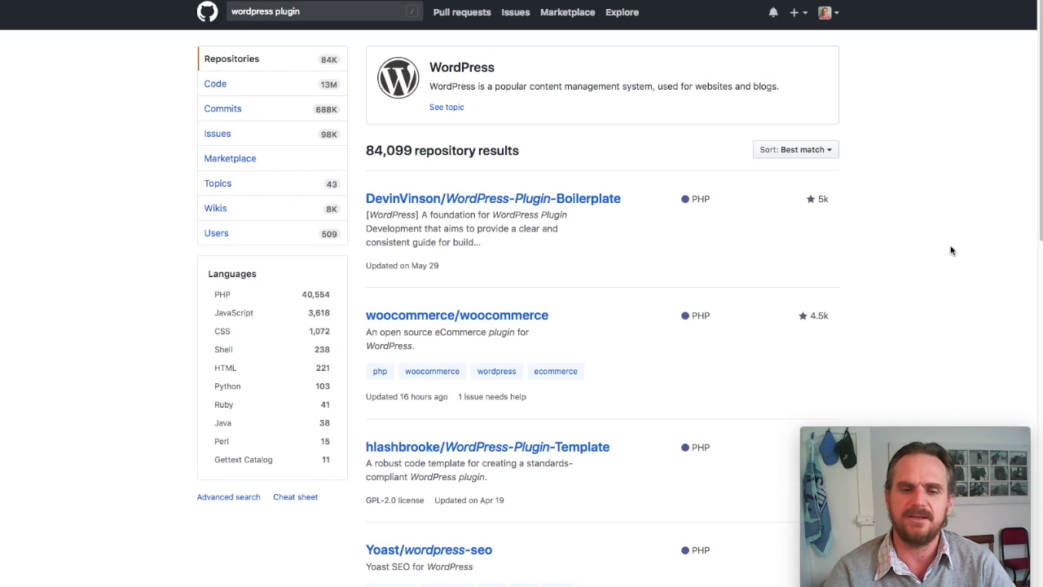
- Browse the GitHub 'wordpress plugin' repository results, stepping back and scrolling the list
scroll(951, 250, "down", 1)
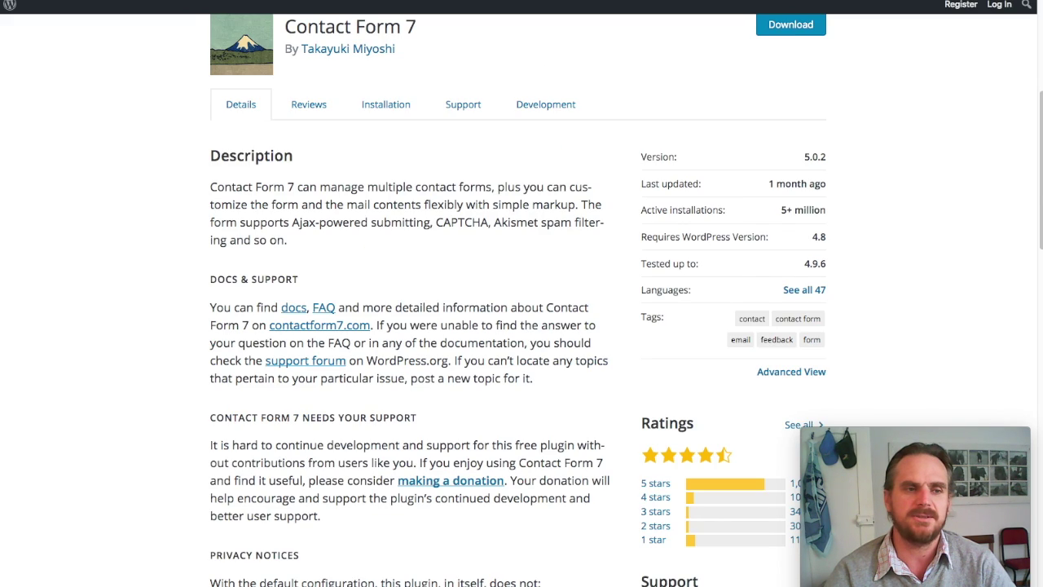
key("alt+Left")
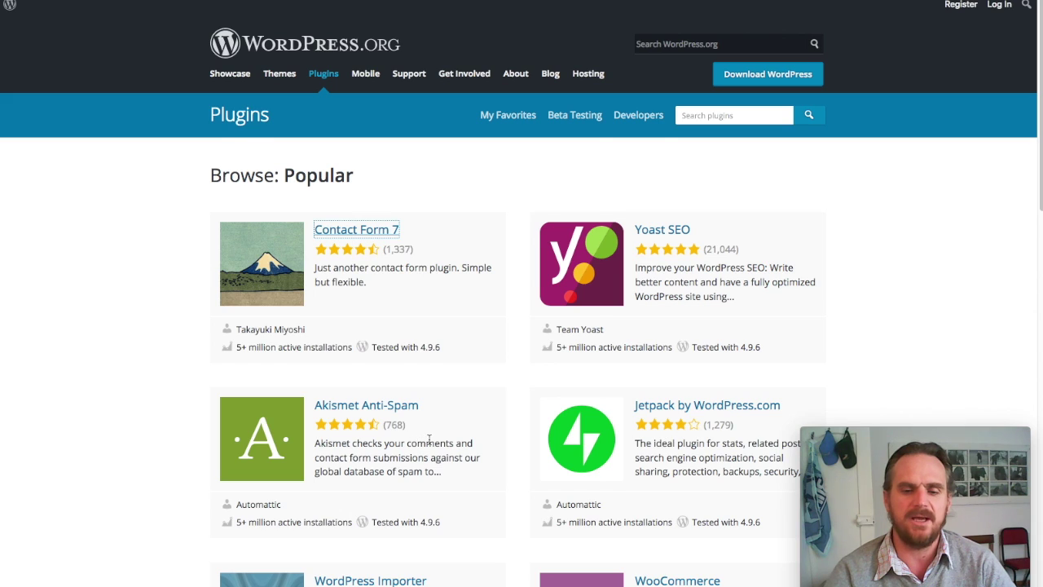
scroll(432, 448, "down", 3)
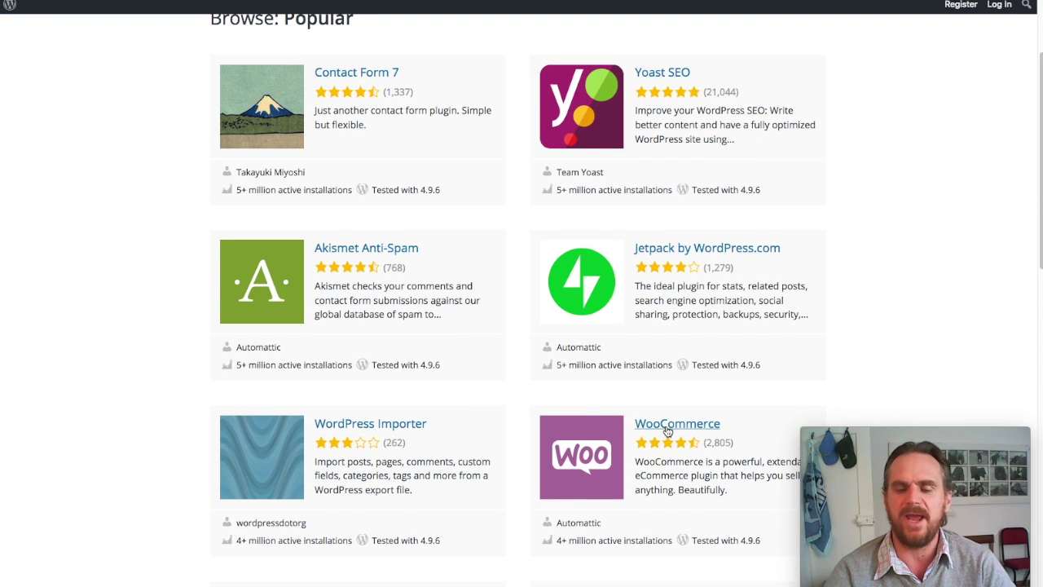
left_click(667, 429)
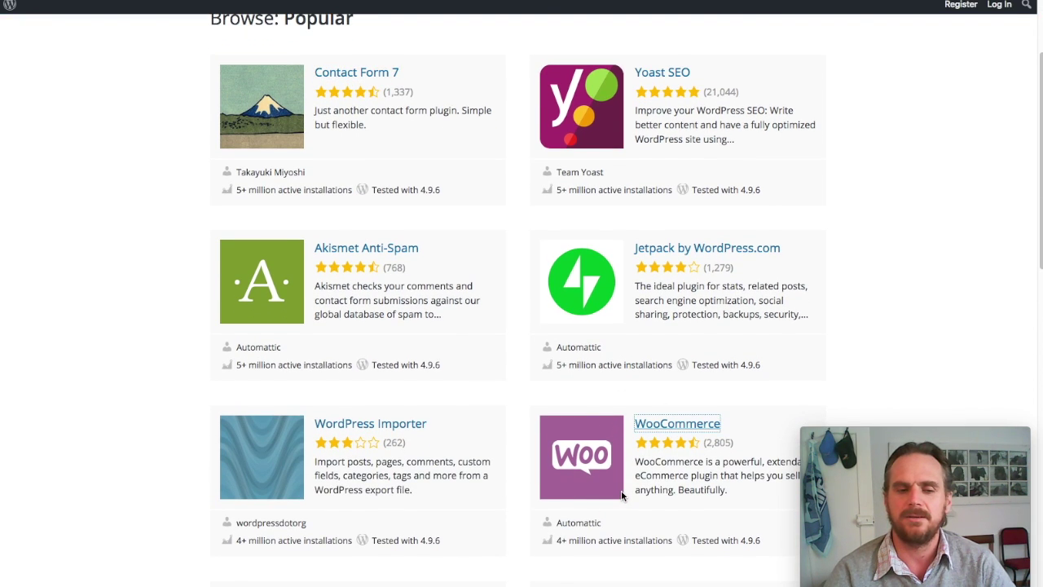
scroll(519, 491, "down", 4)
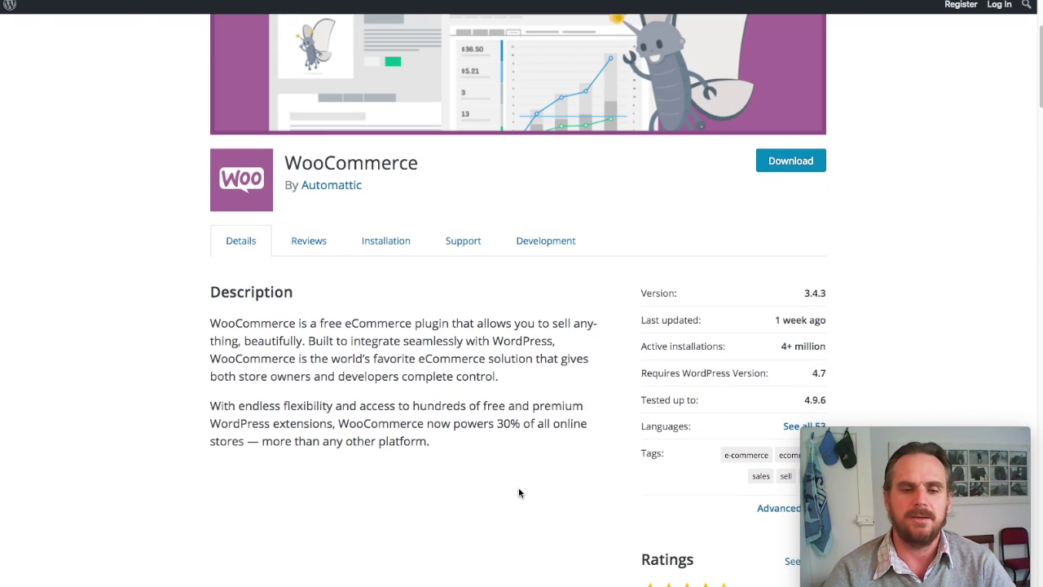
scroll(520, 491, "up", 2)
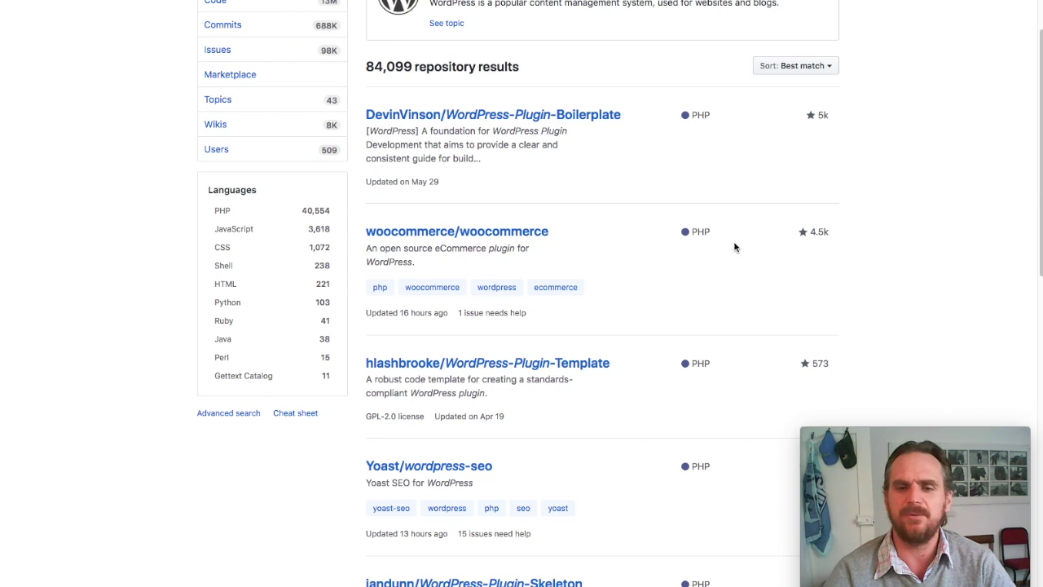
- Open the woocommerce/woocommerce repository and scroll through its file list
left_click(492, 235)
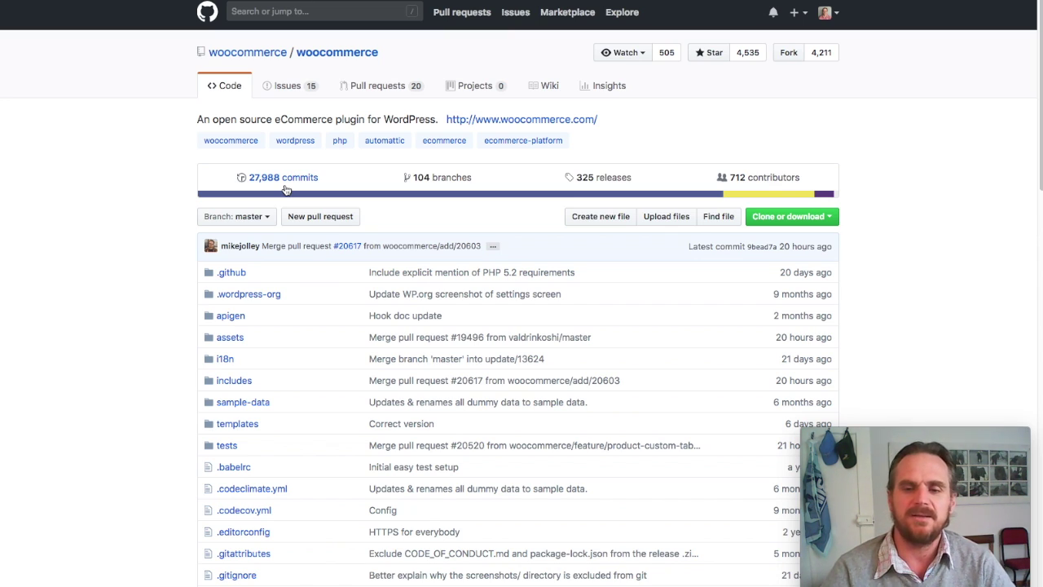
scroll(873, 310, "down", 3)
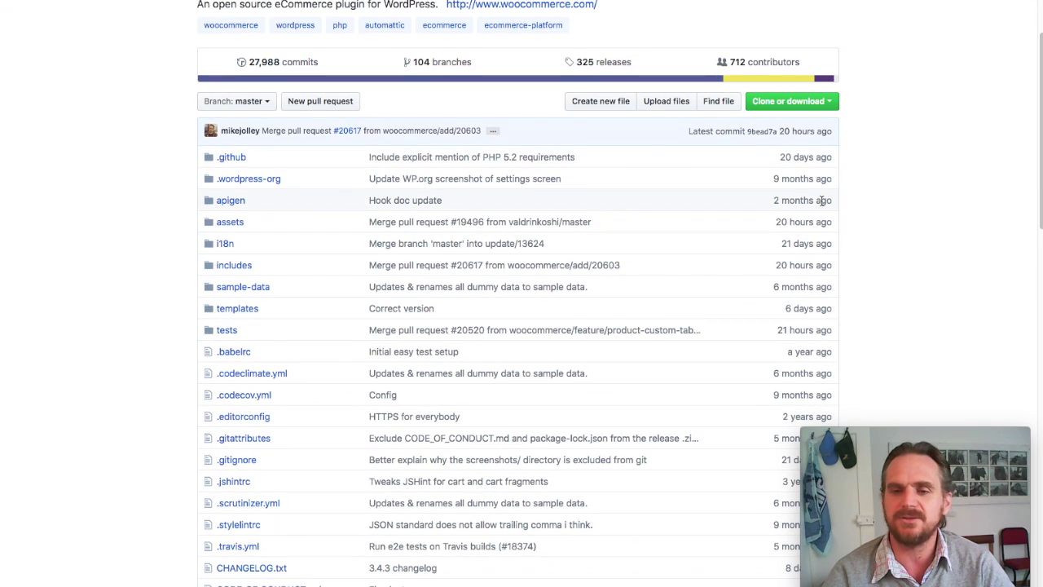
scroll(919, 281, "up", 3)
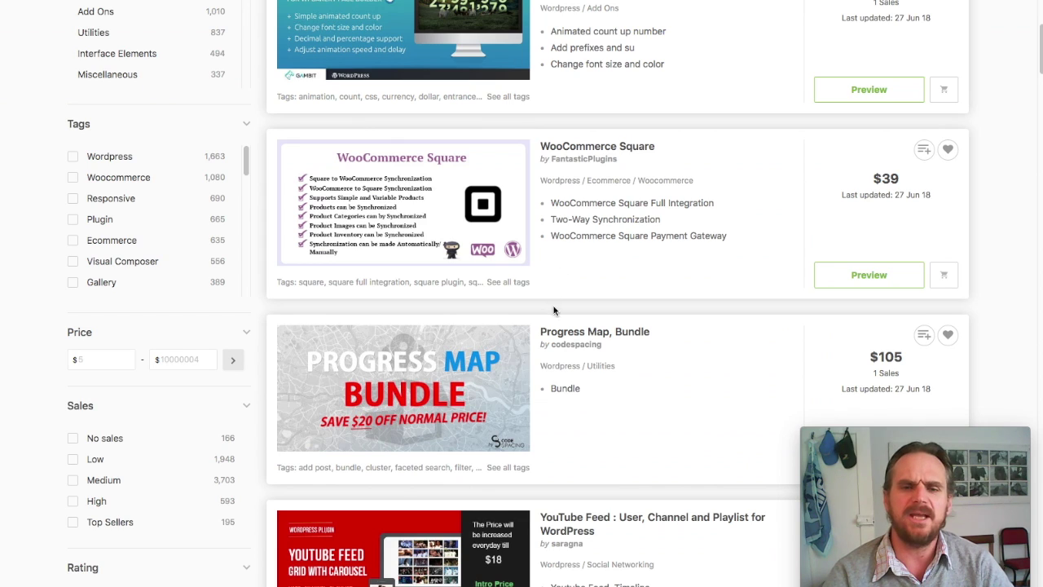
- Scroll through the Number Count Up for WPBakery item's details on CodeCanyon
scroll(707, 343, "up", 3)
scroll(707, 343, "up", 2)
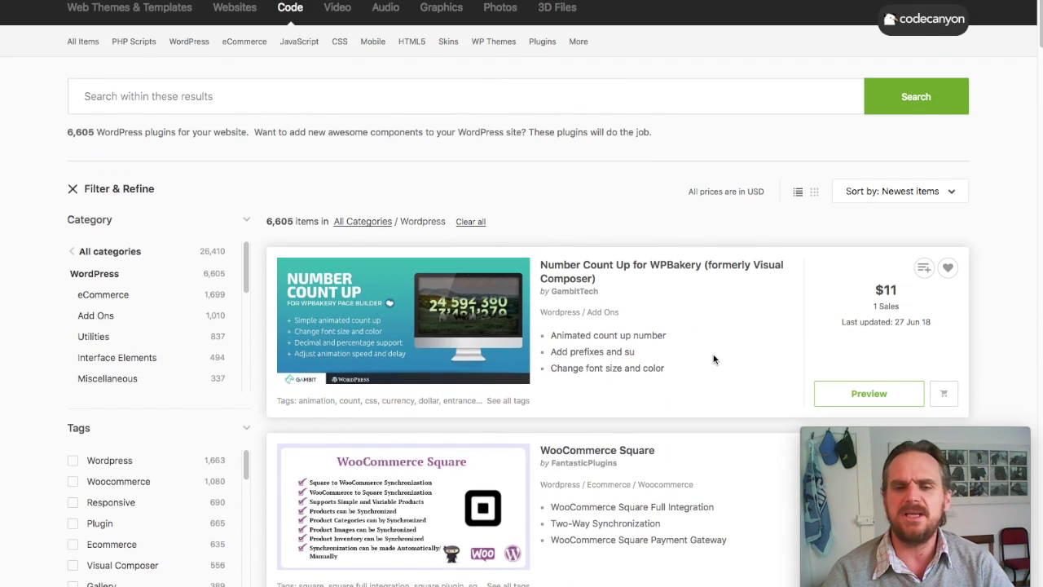
scroll(715, 358, "down", 2)
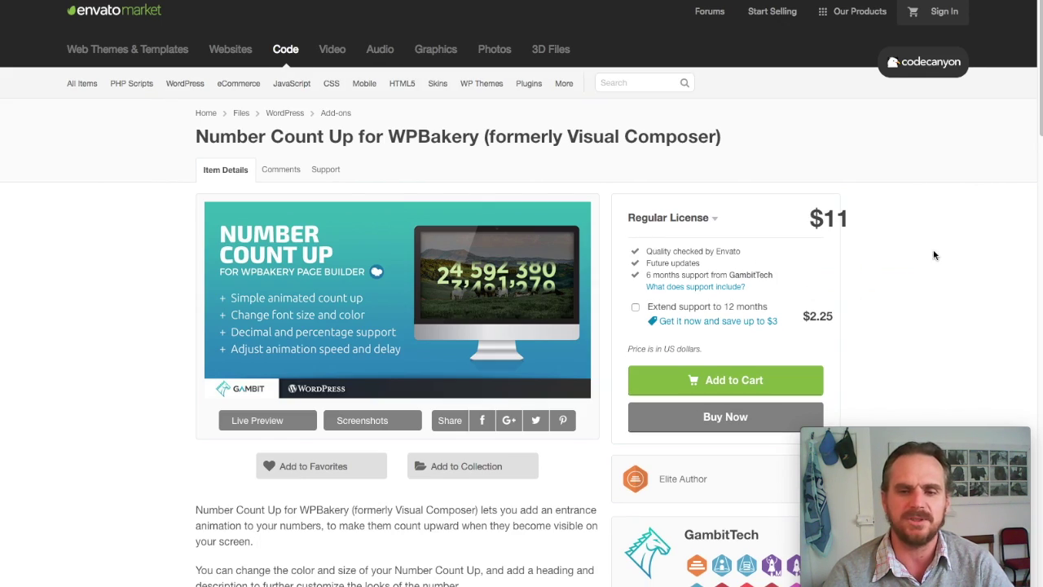
scroll(892, 289, "down", 4)
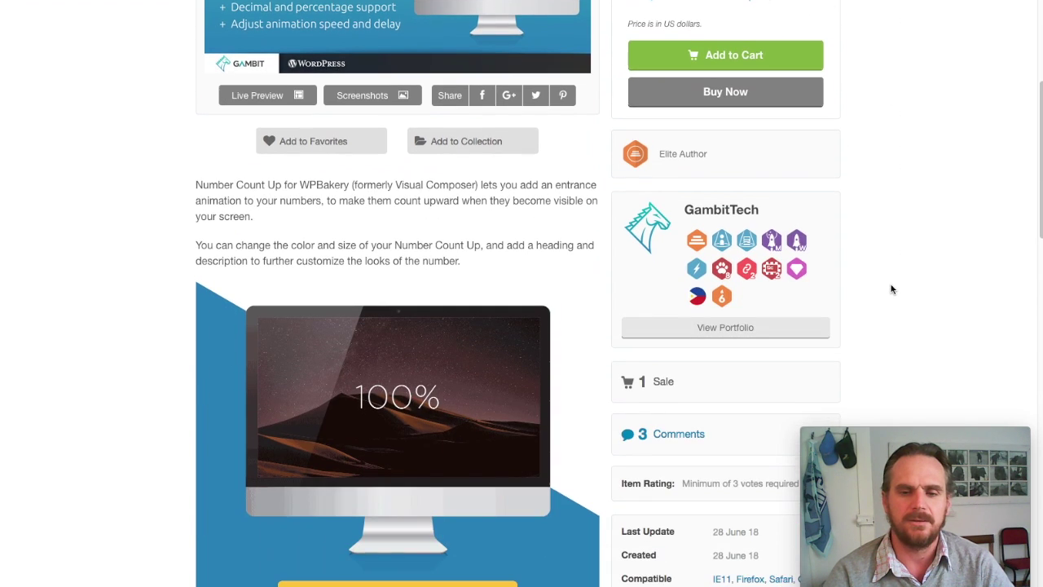
scroll(892, 289, "down", 4)
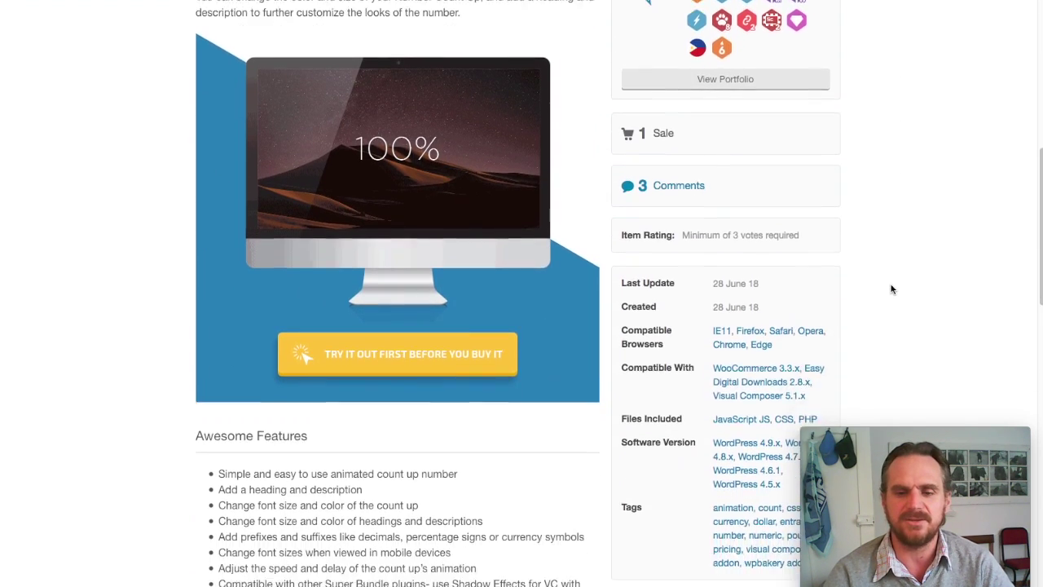
scroll(892, 288, "down", 1)
scroll(892, 289, "down", 1)
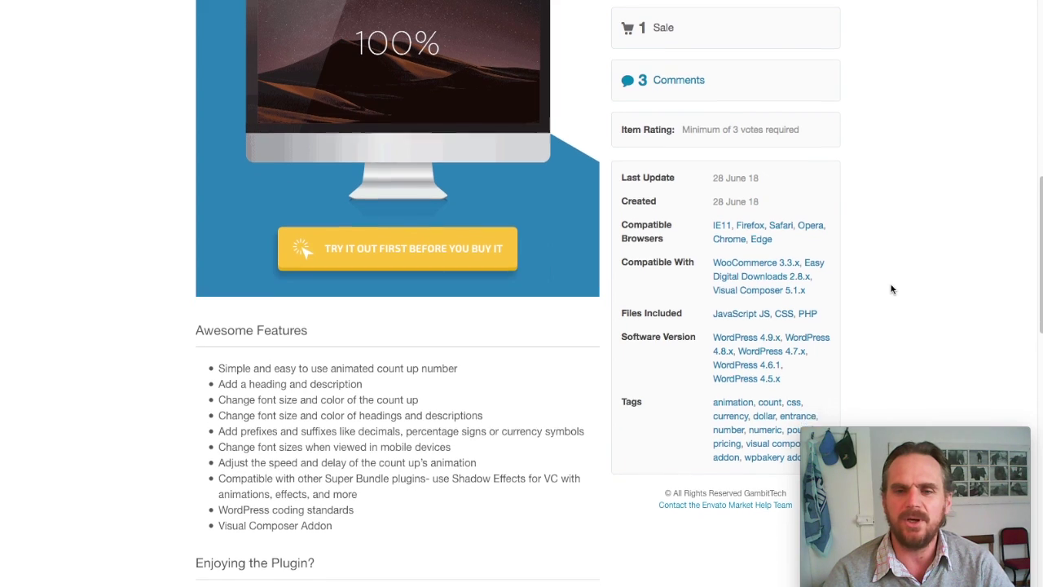
scroll(891, 289, "down", 2)
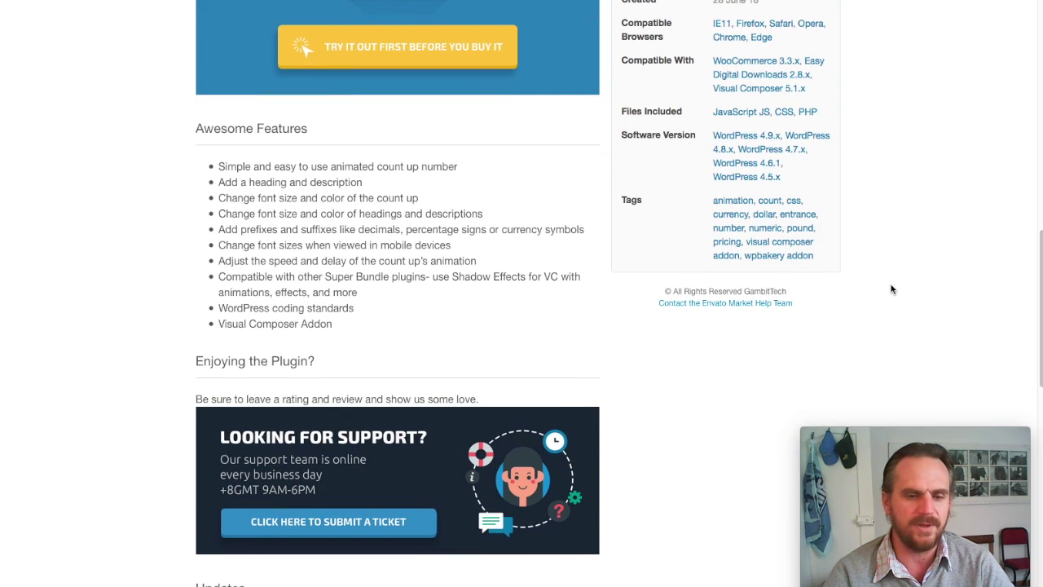
scroll(891, 289, "down", 4)
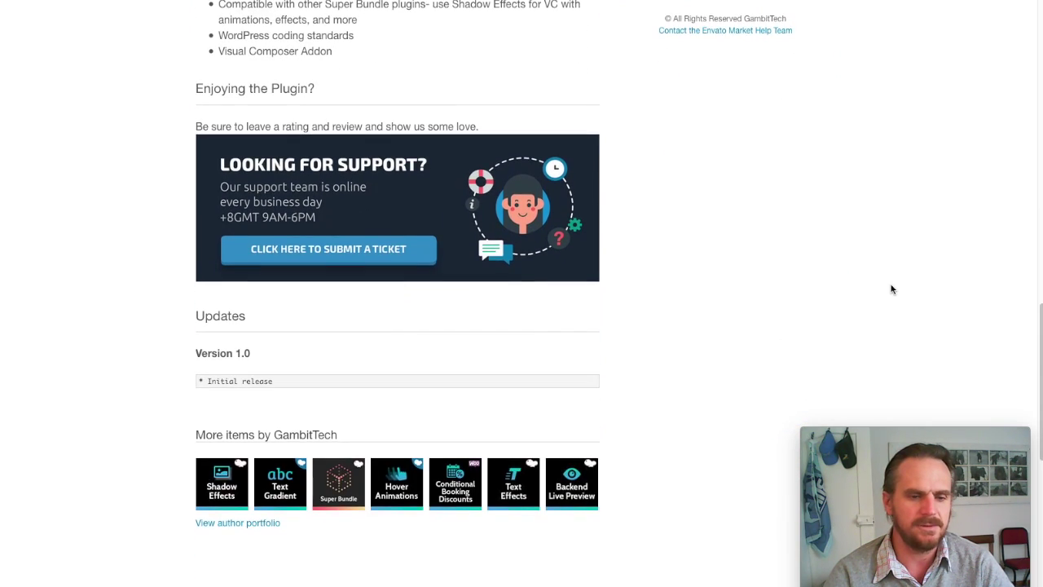
scroll(892, 289, "up", 6)
scroll(891, 289, "down", 8)
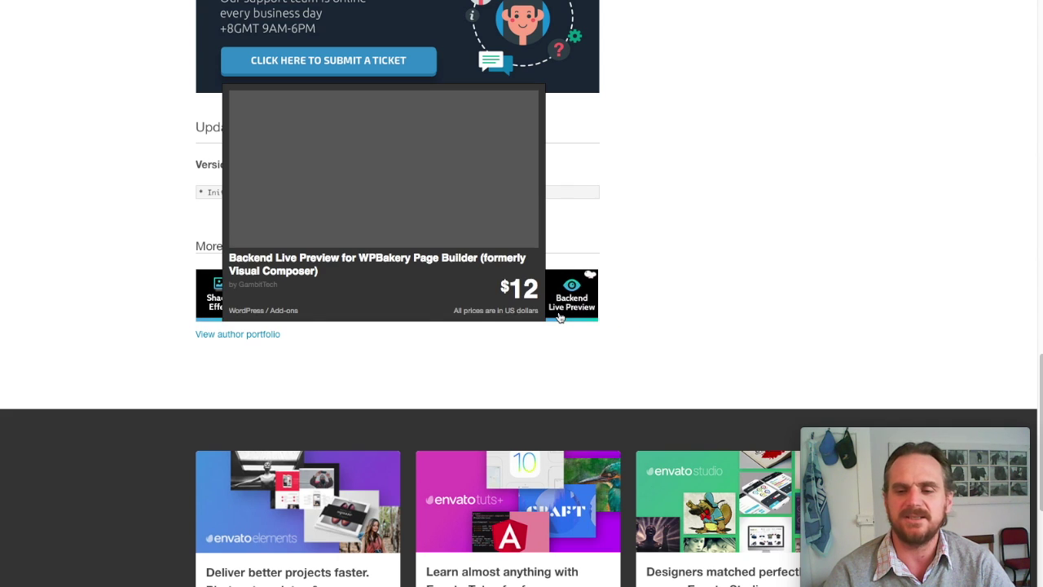
- Scroll back up, return to the listing, then bring up the Google 'best security plugins' results
scroll(704, 326, "up", 5)
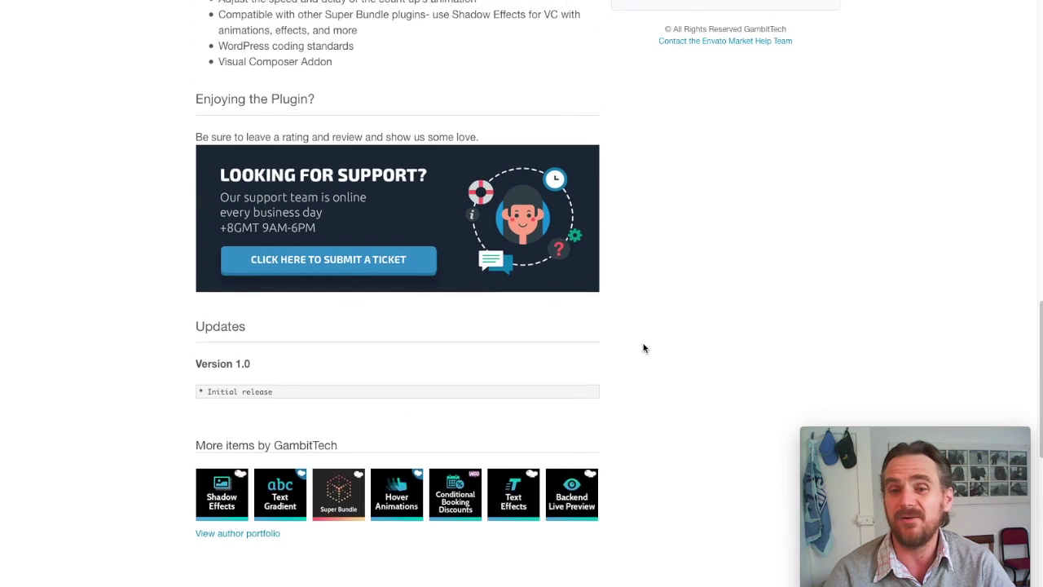
scroll(644, 348, "up", 6)
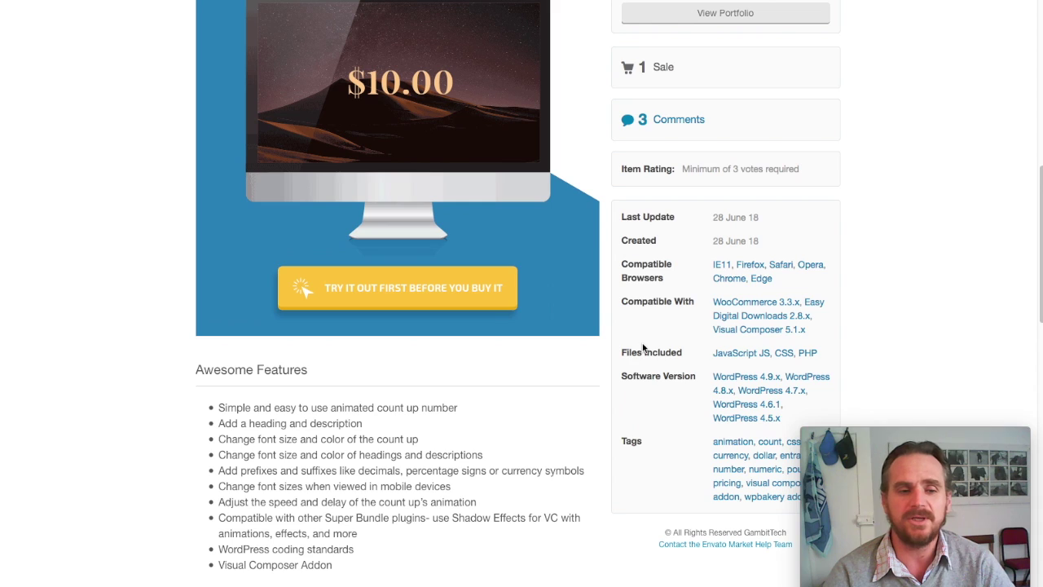
scroll(643, 348, "up", 2)
scroll(596, 249, "up", 1)
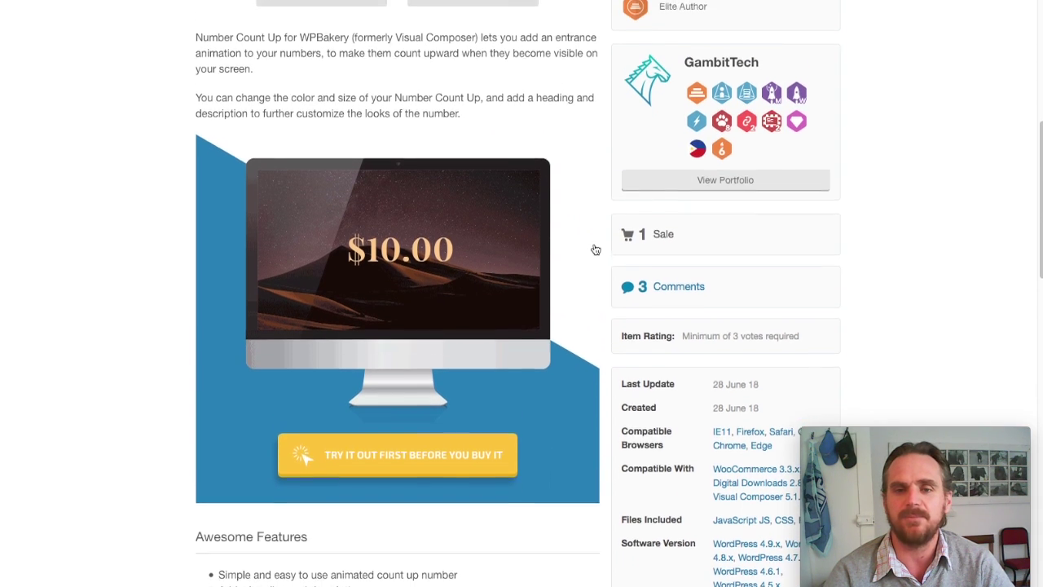
scroll(596, 249, "up", 5)
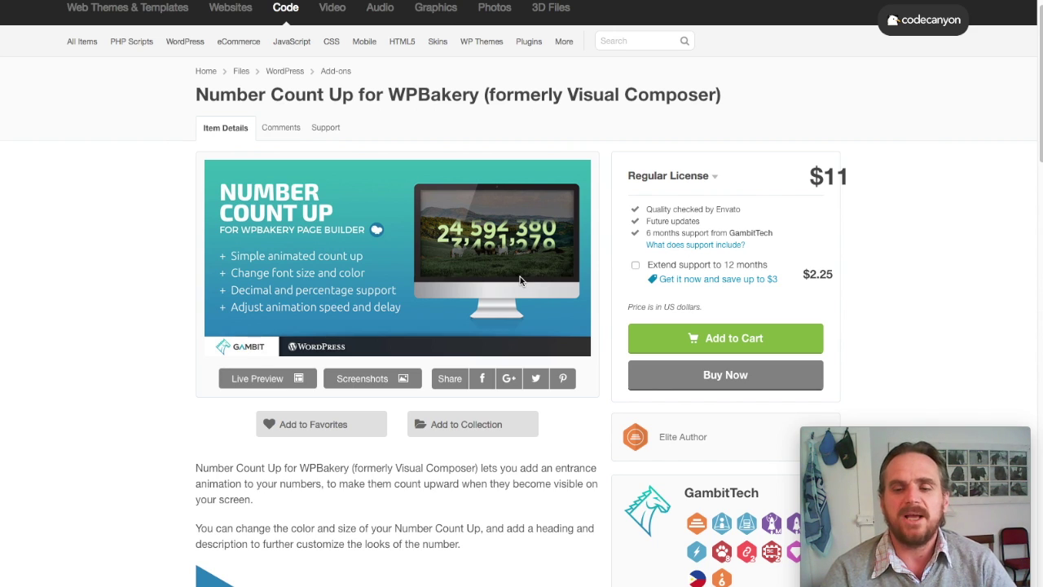
key("alt+Left")
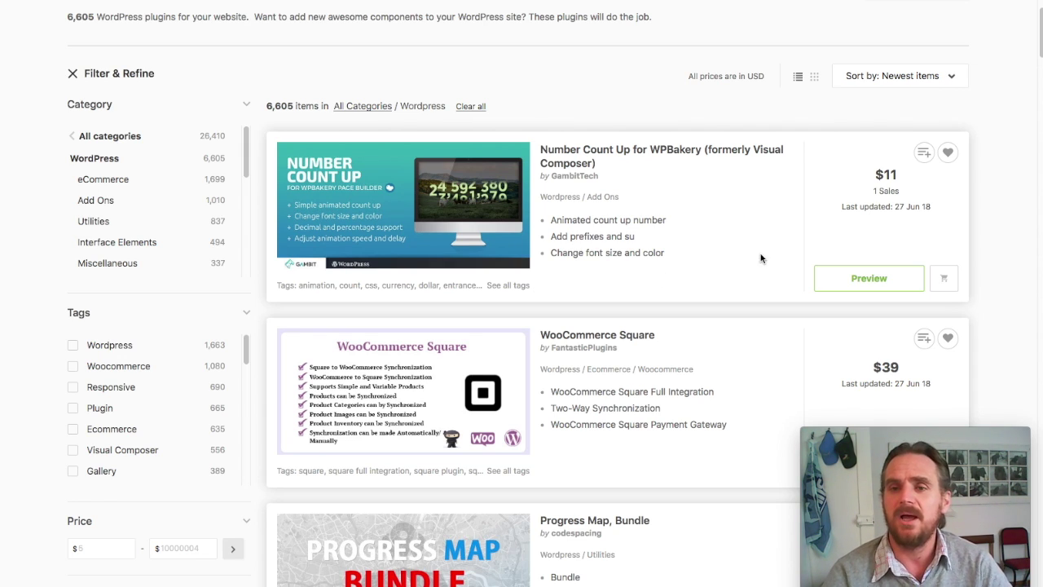
left_click(852, 2)
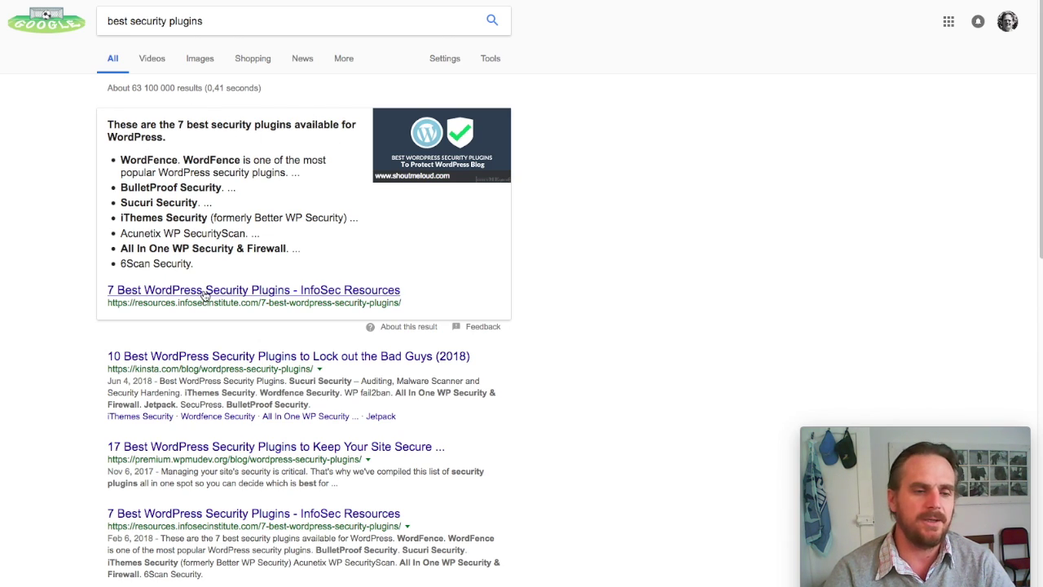
- Browse the security plugin results and highlight the Kinsta article's Jun 4, 2018 date
scroll(592, 434, "down", 1)
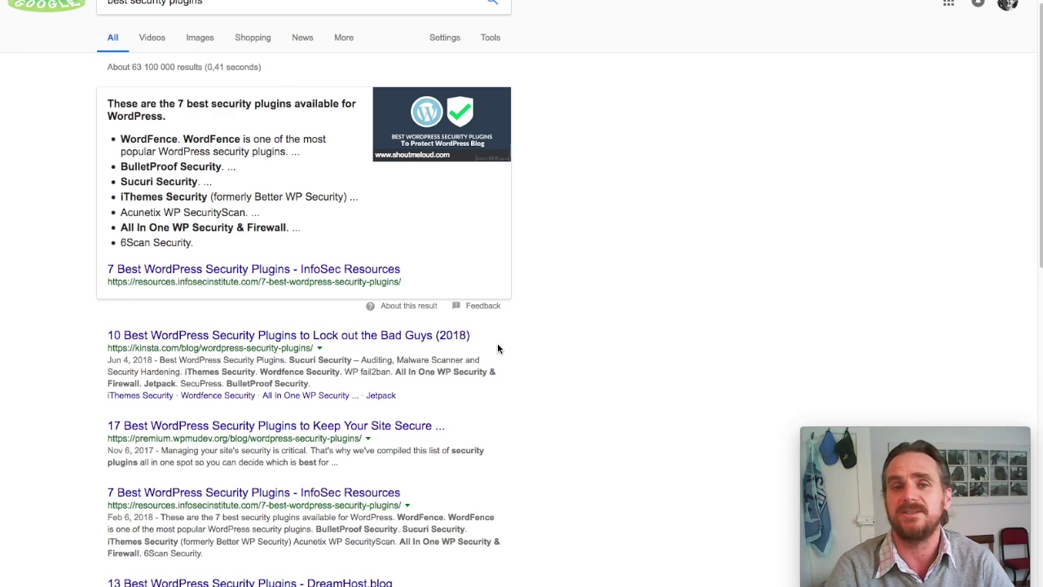
scroll(513, 398, "down", 1)
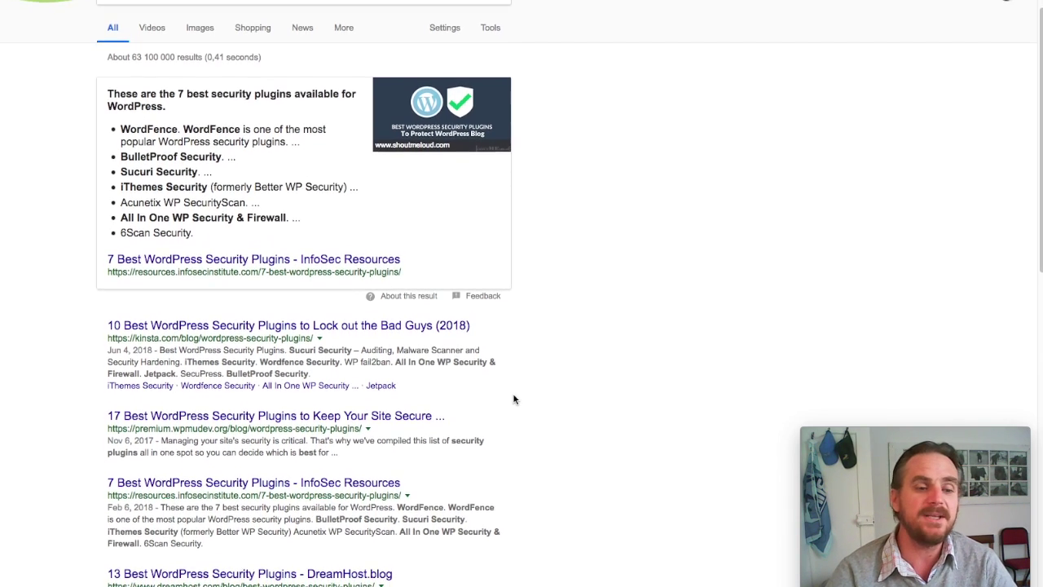
scroll(514, 397, "up", 2)
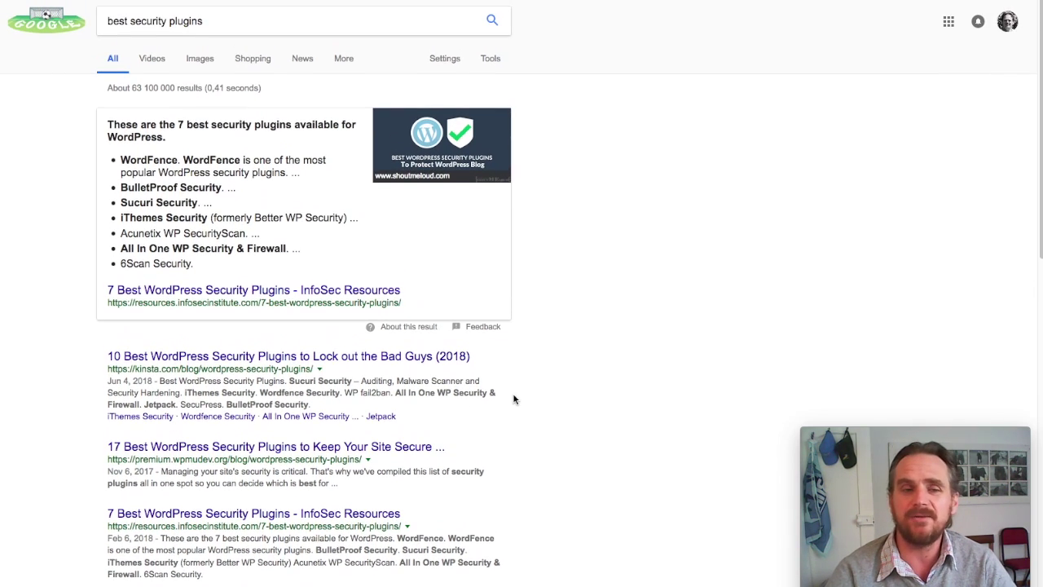
left_click(103, 386)
left_click_drag(104, 386, 167, 386)
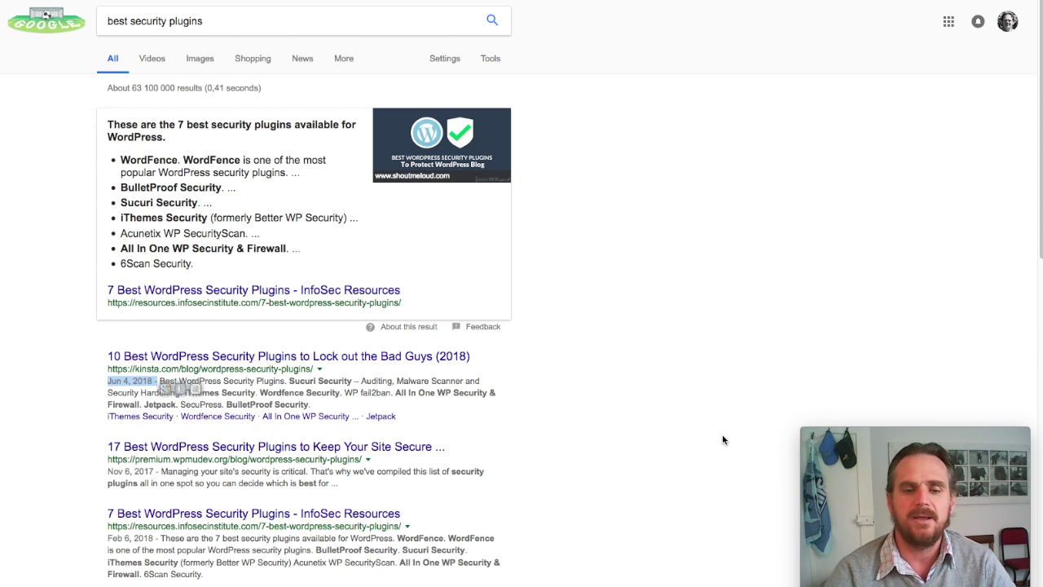
scroll(628, 419, "down", 1)
scroll(629, 420, "down", 2)
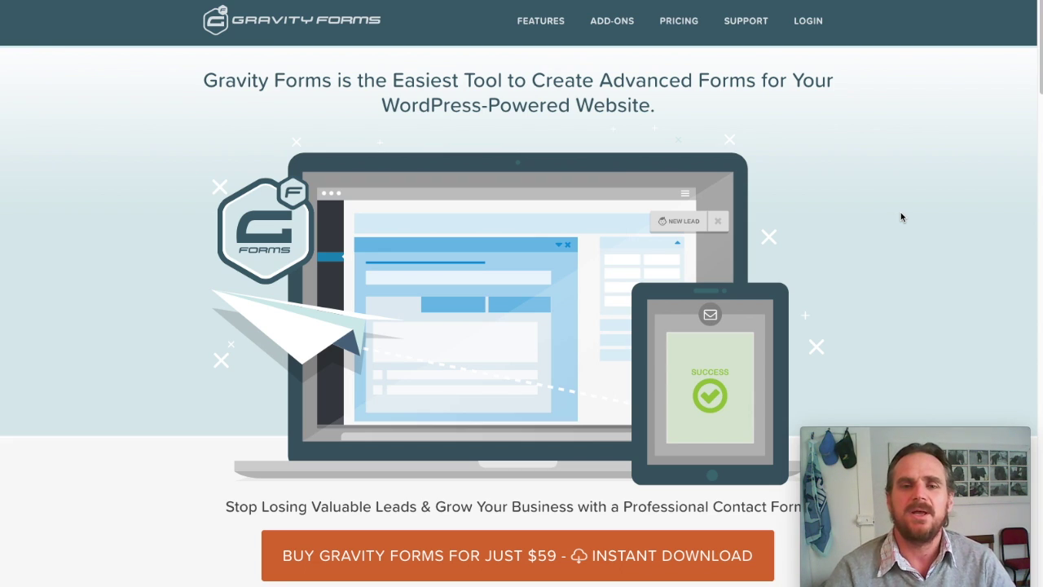
- Scroll down through the Gravity Forms homepage and back up toward the top
scroll(650, 423, "down", 7)
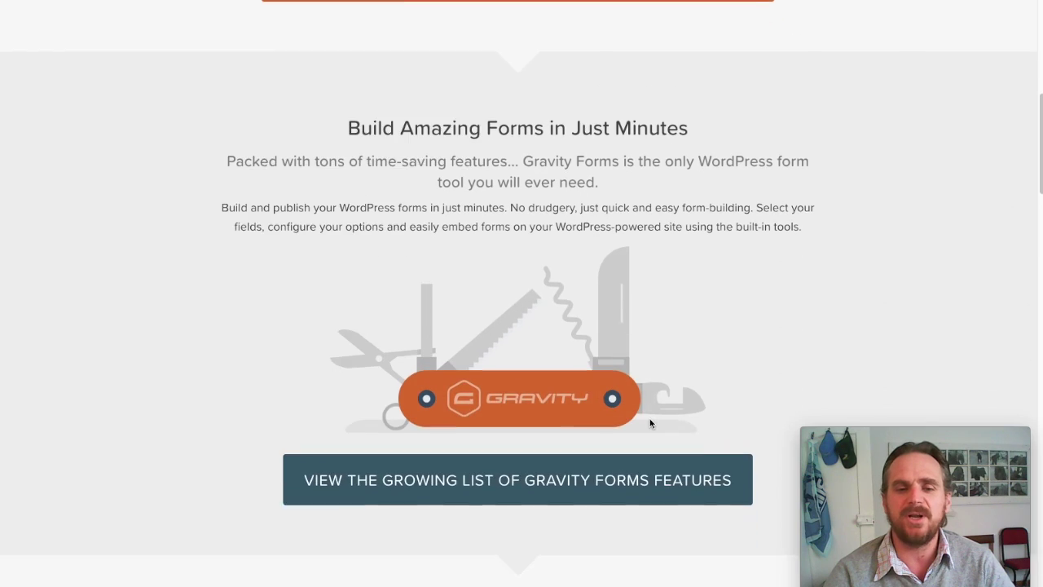
scroll(649, 423, "down", 8)
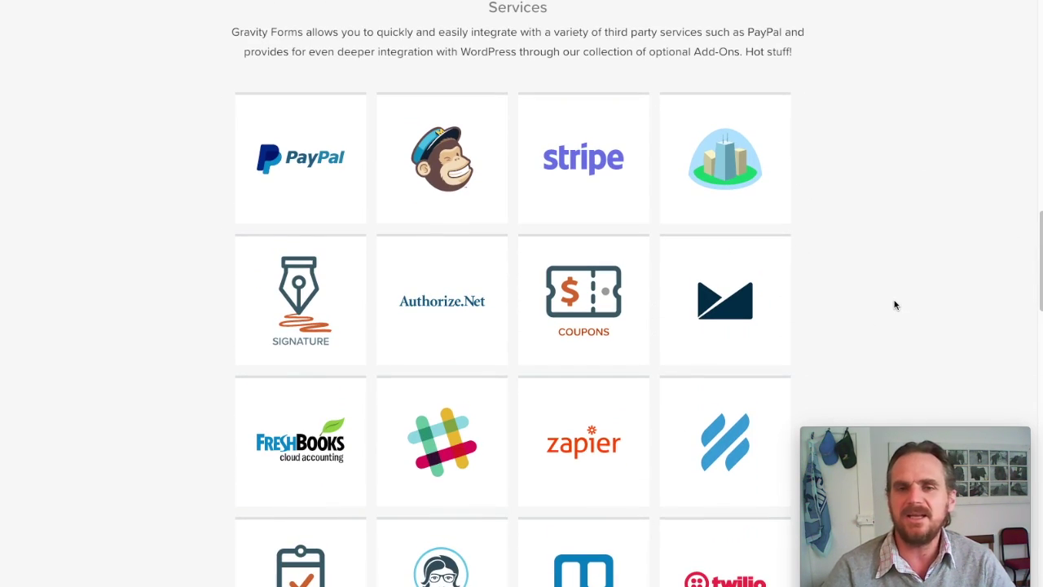
scroll(895, 305, "down", 10)
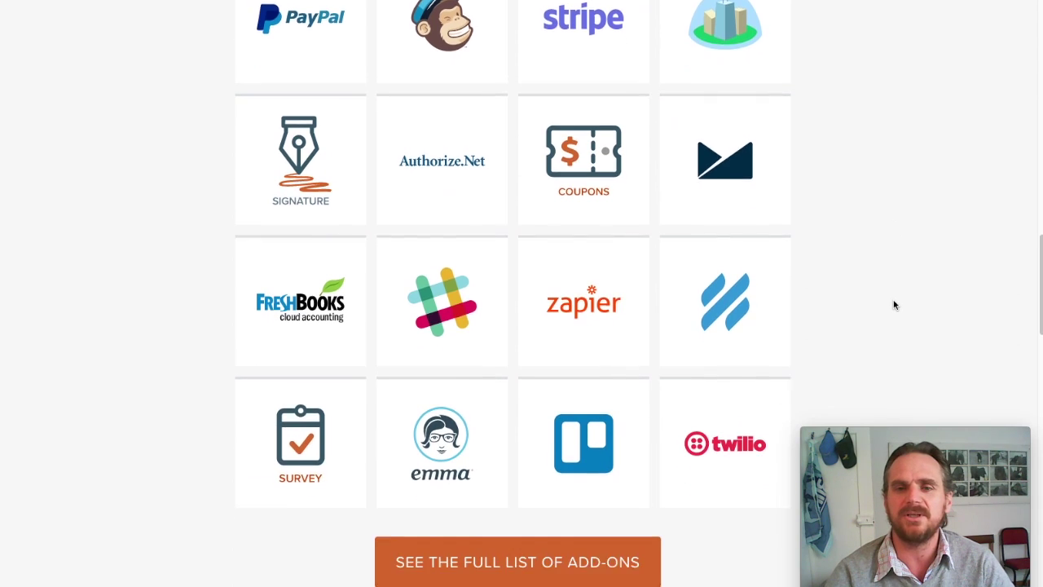
scroll(894, 305, "down", 2)
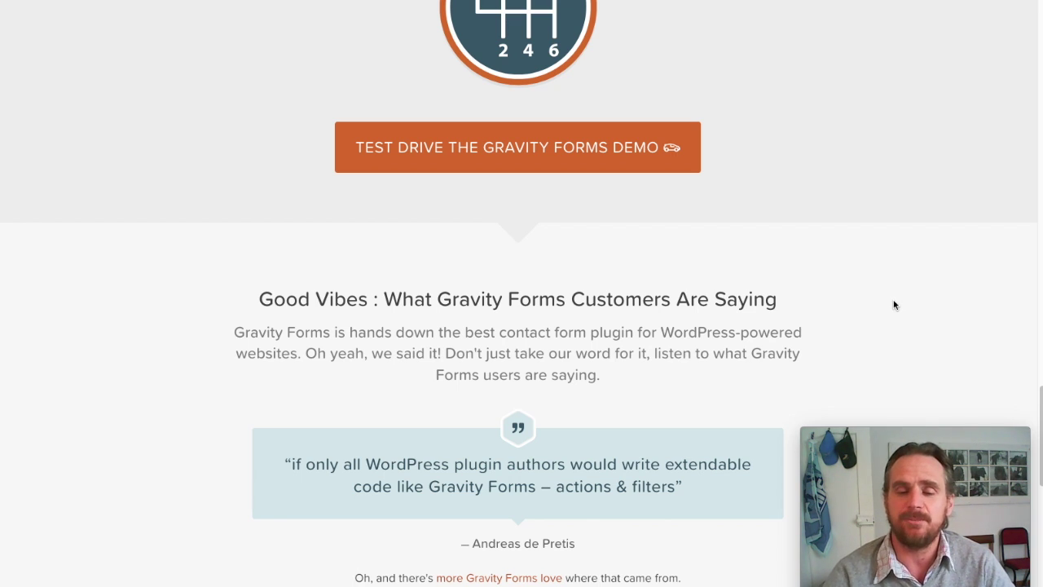
scroll(894, 305, "up", 20)
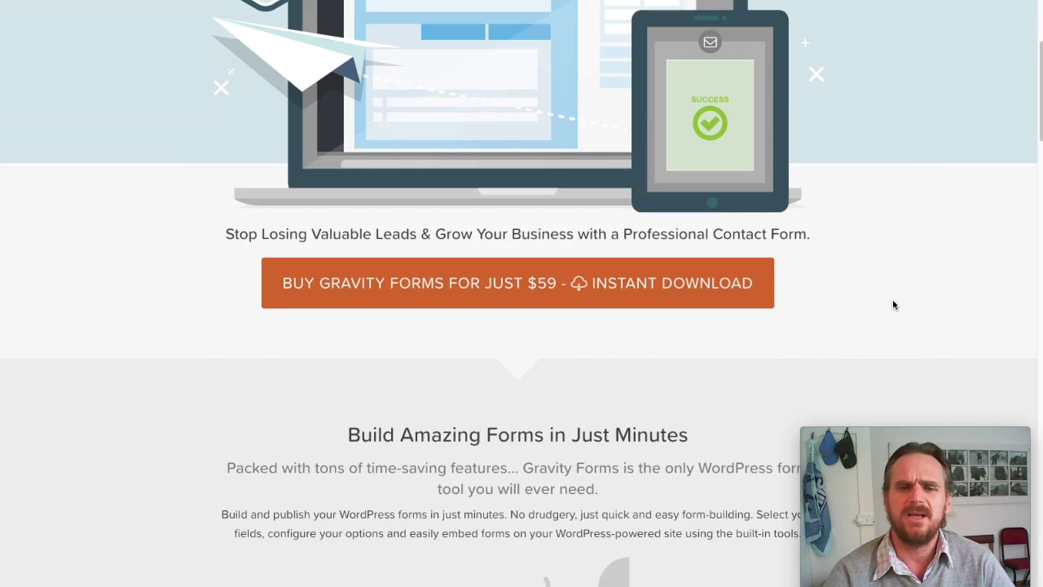
scroll(894, 305, "up", 3)
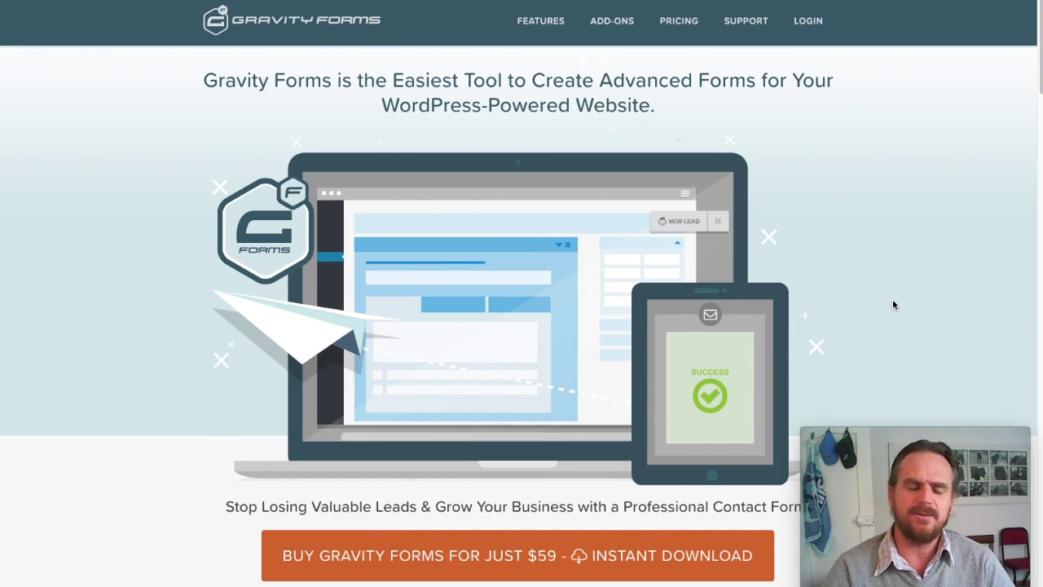